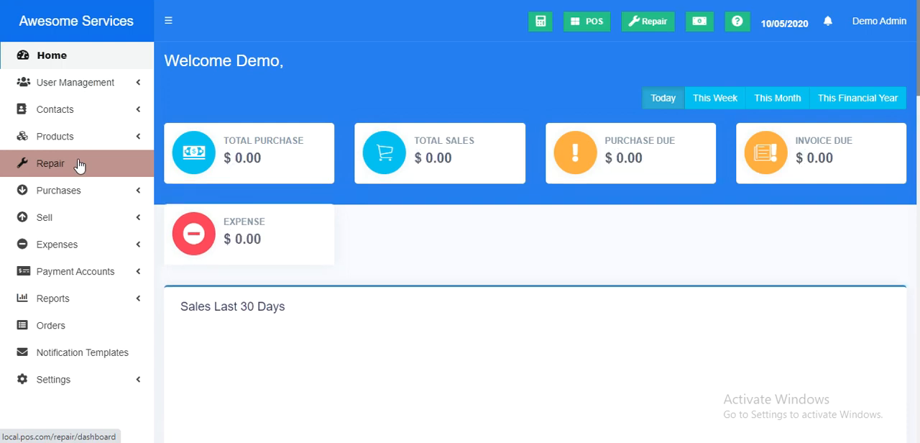
Open the Repair module's job sheets list and look at its pending and completed sections.
click(119, 163)
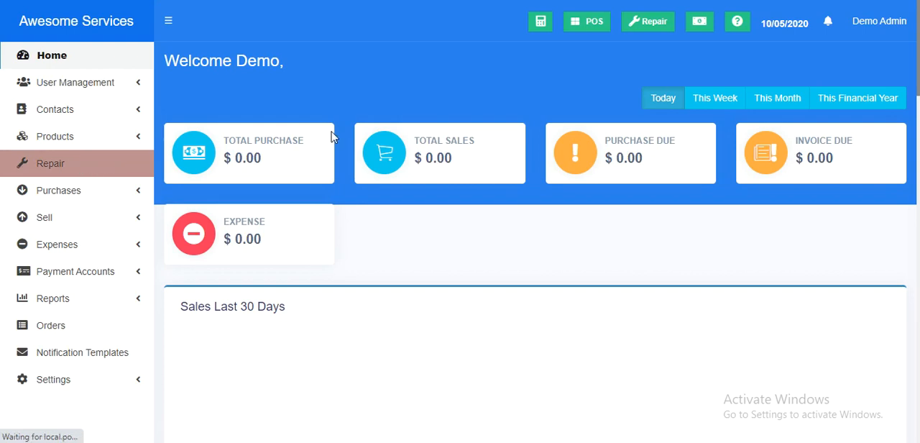
click(95, 164)
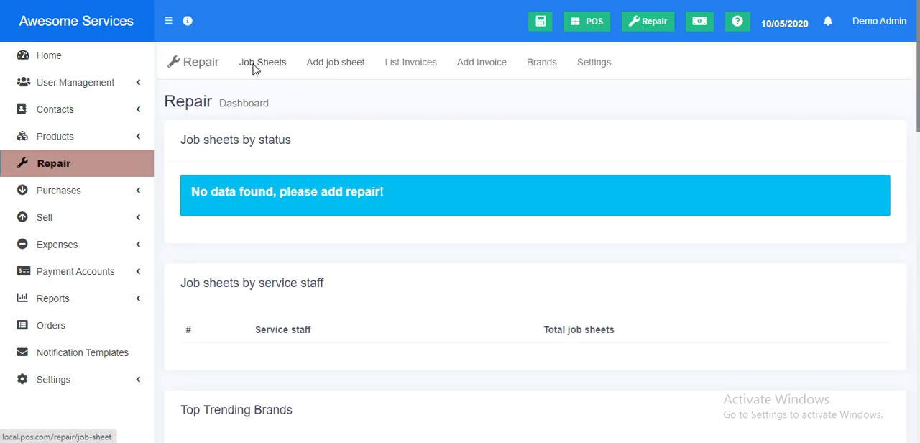
click(259, 63)
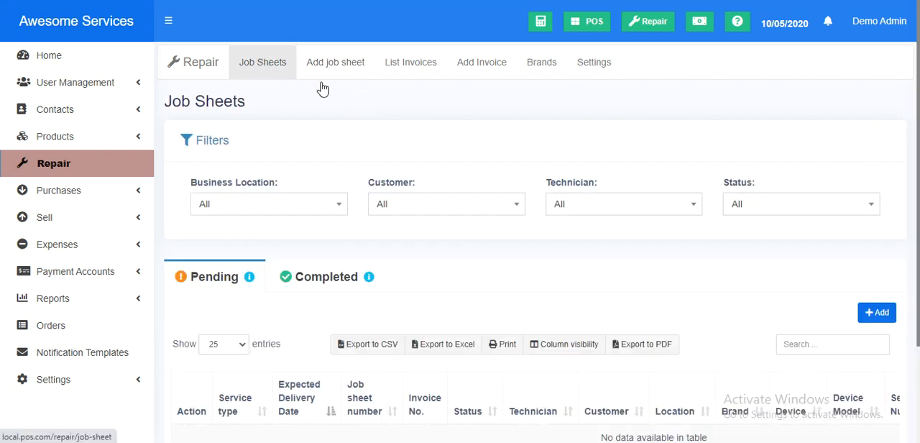
scroll(328, 86, down, 2)
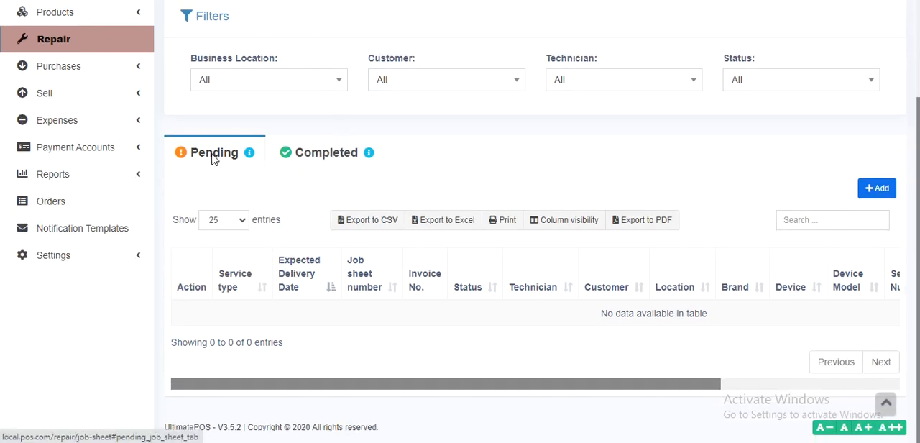
click(313, 160)
click(209, 152)
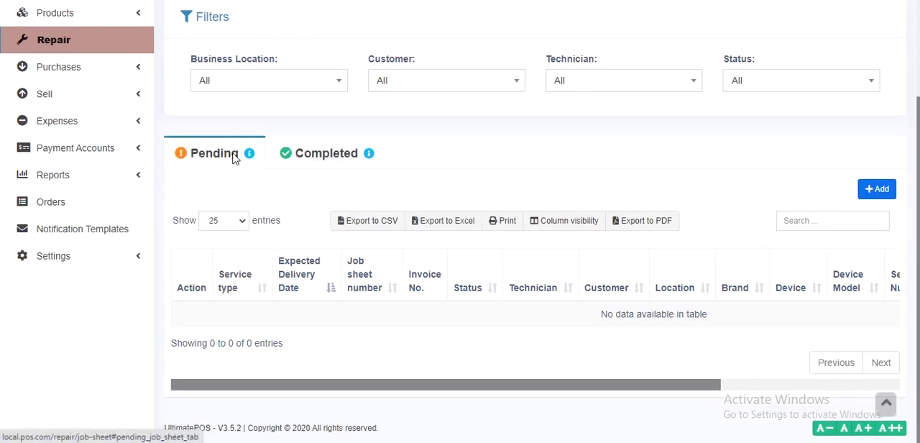
Examine the job sheet filter options for business location, customer, technician and status.
scroll(222, 154, up, 1)
click(377, 150)
click(376, 149)
click(402, 146)
click(403, 147)
click(557, 151)
click(568, 156)
click(753, 149)
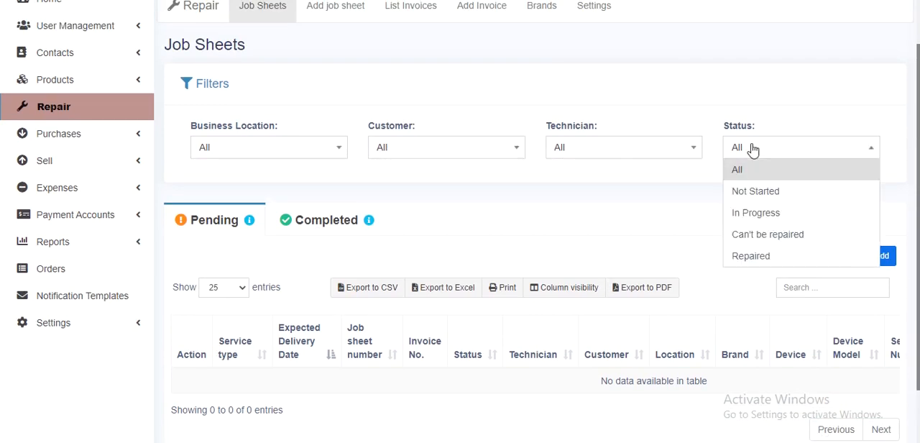
click(695, 179)
scroll(636, 197, down, 1)
scroll(637, 197, up, 2)
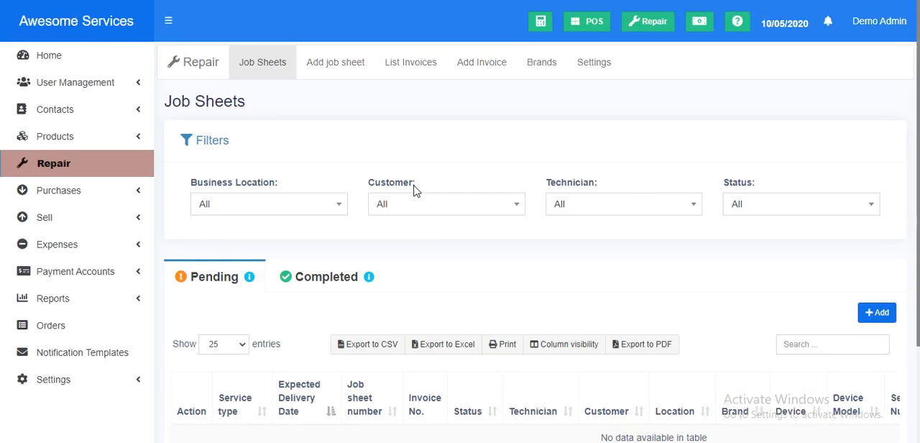
Start a new job sheet and look over the business location, customer and new contact options.
click(336, 65)
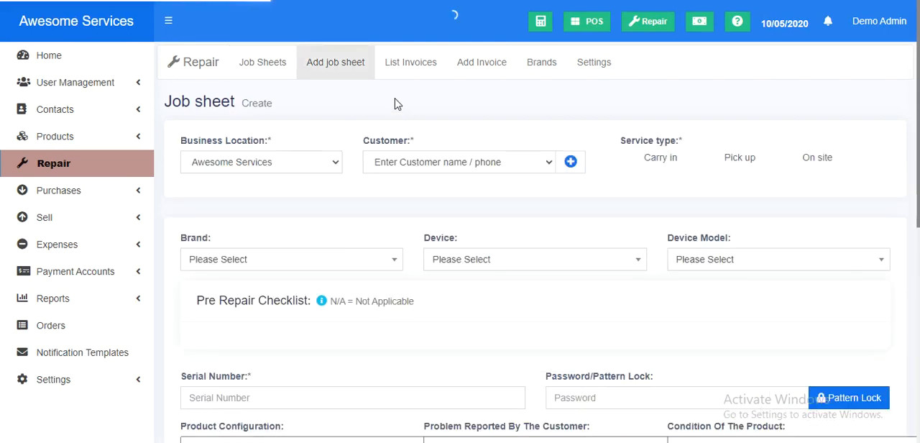
click(286, 165)
click(286, 165)
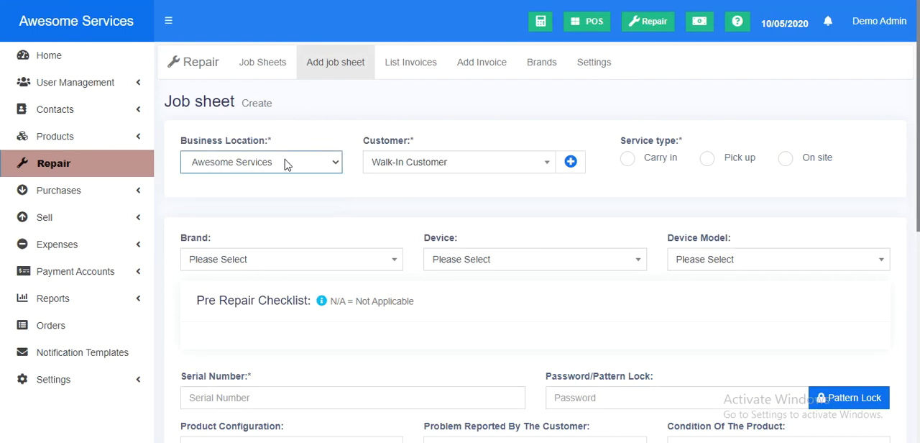
click(400, 165)
click(468, 135)
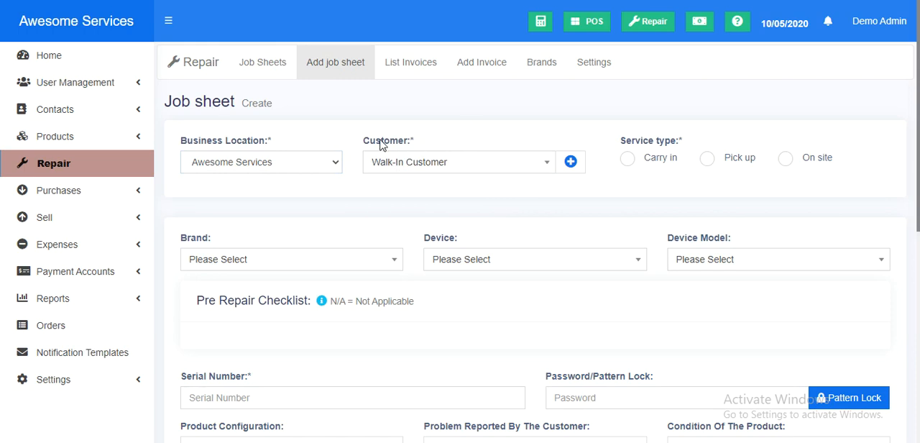
click(561, 162)
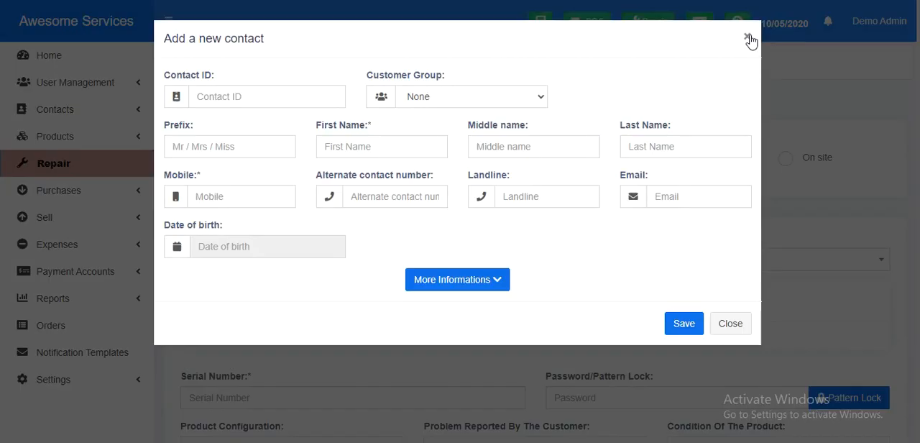
click(748, 38)
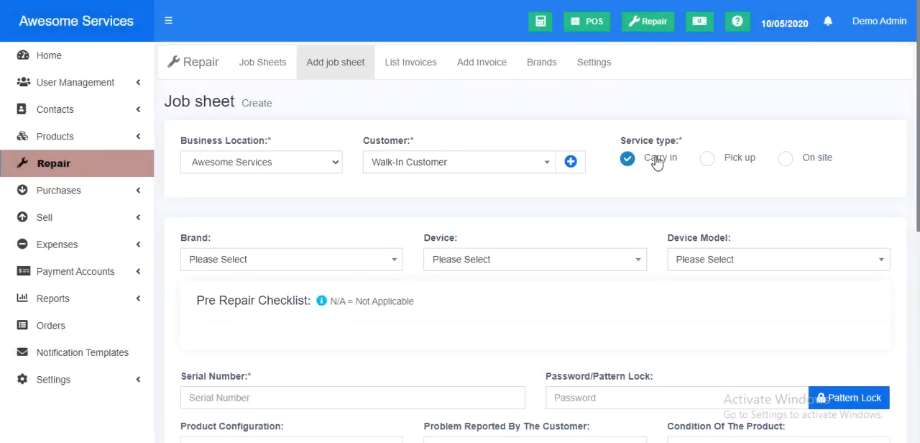
Try the Pick up and On site service types and settle on Carry in.
click(743, 162)
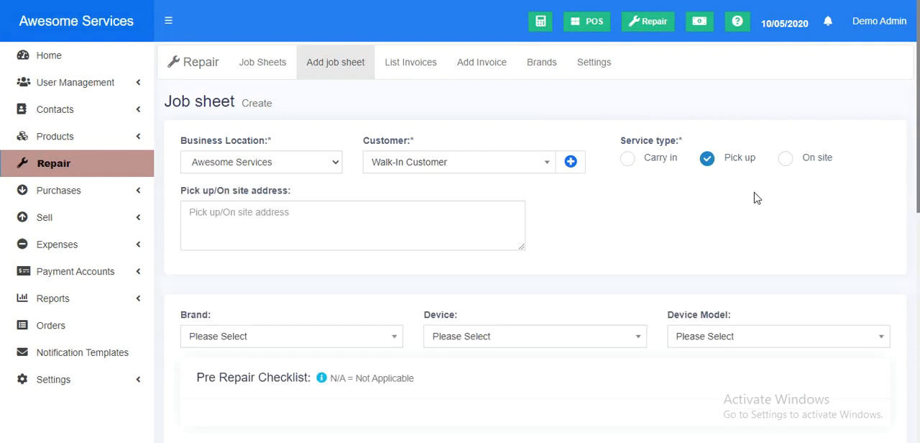
click(820, 163)
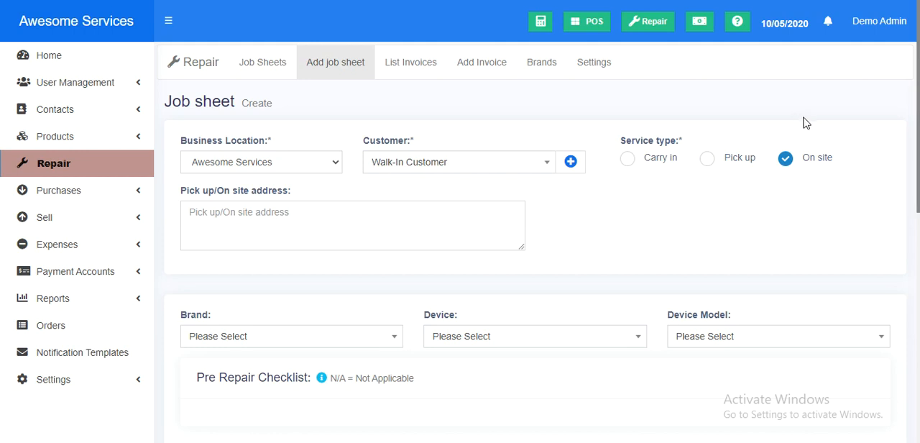
click(723, 161)
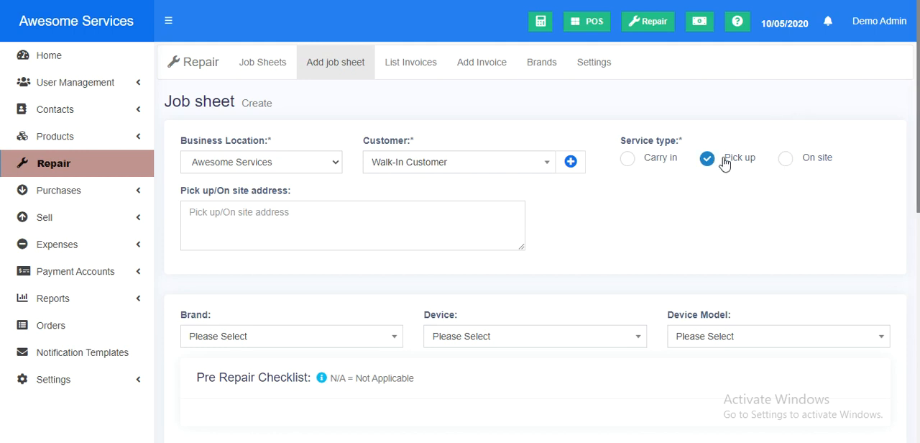
click(810, 161)
click(408, 218)
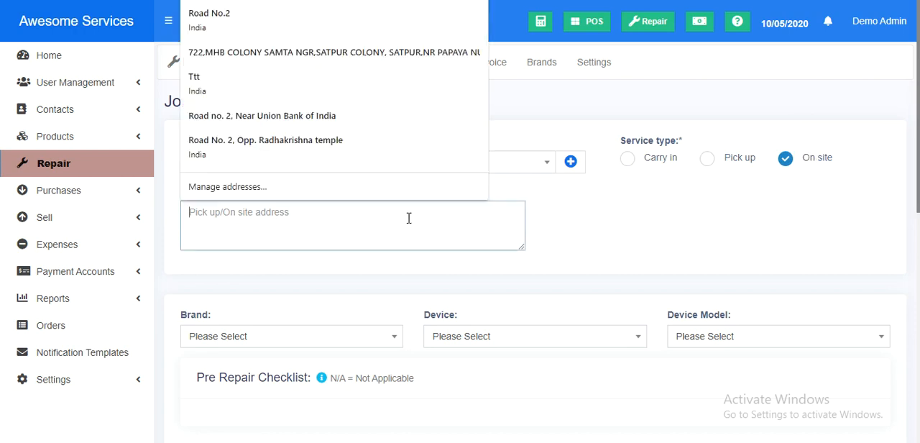
click(636, 221)
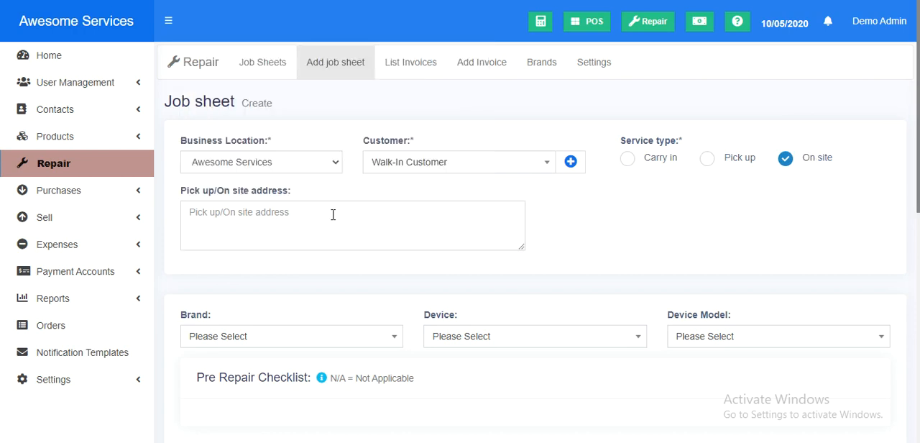
click(628, 167)
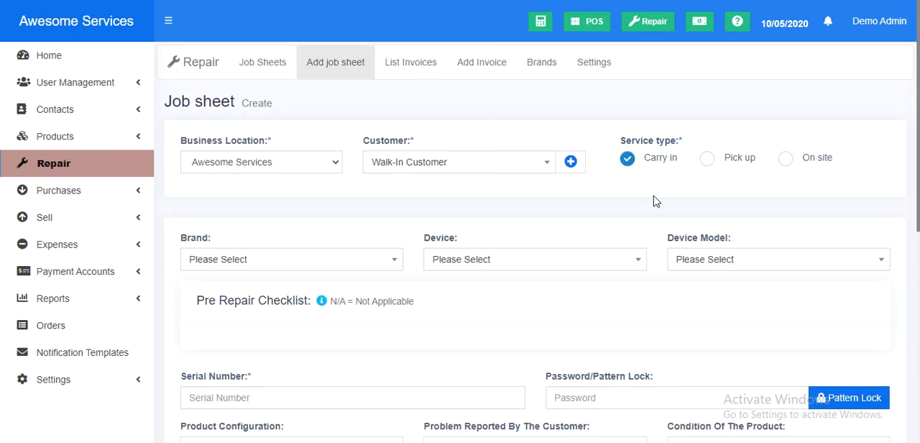
Set the brand of the product under repair to Samsung.
scroll(598, 192, down, 1)
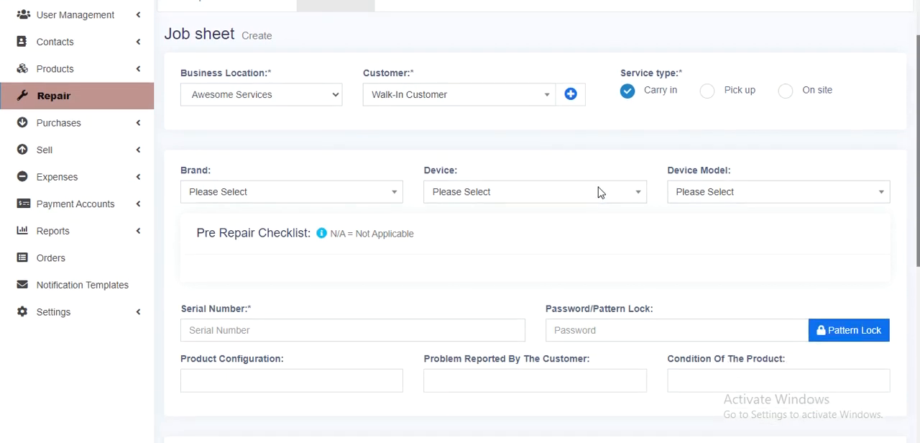
click(242, 195)
click(229, 237)
Set the device to Laptop and the device model to Samsung ChromeBook XE50.
scroll(357, 156, up, 1)
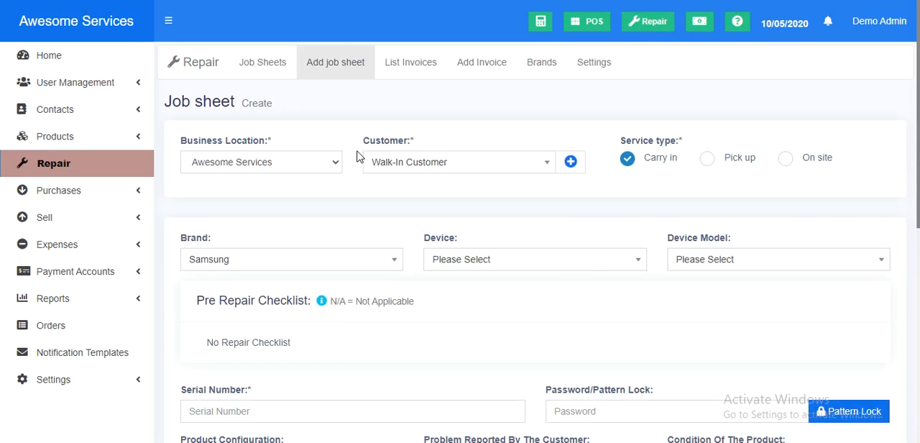
scroll(357, 156, down, 2)
click(480, 133)
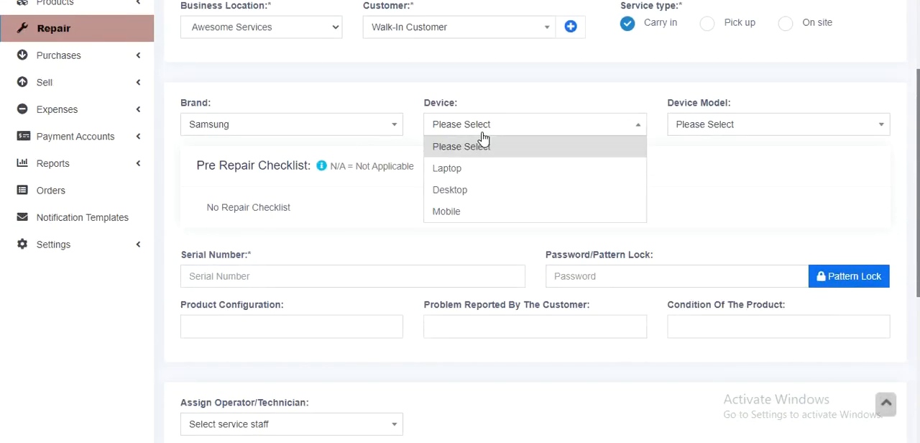
click(471, 171)
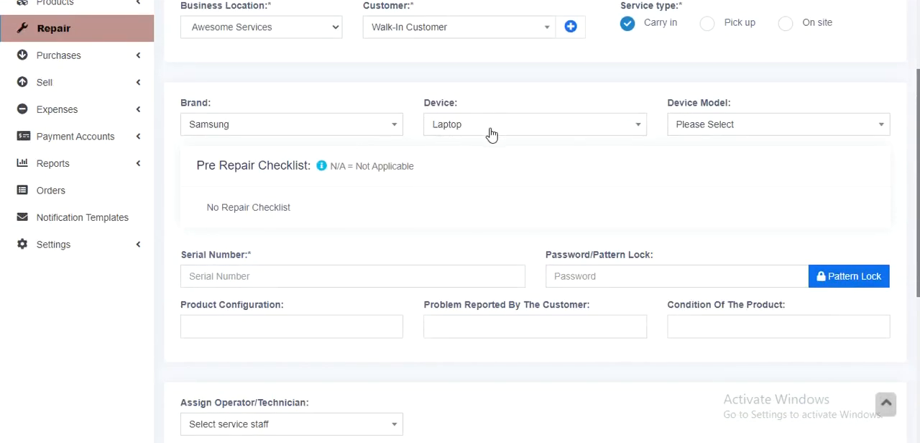
click(460, 128)
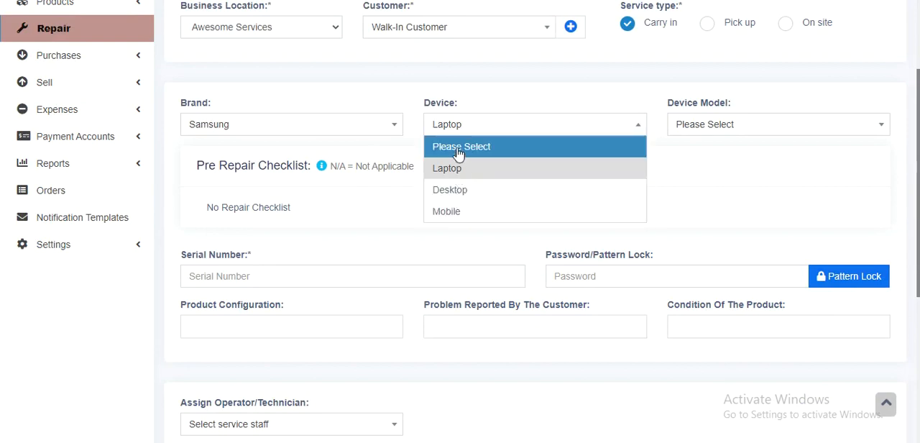
click(465, 171)
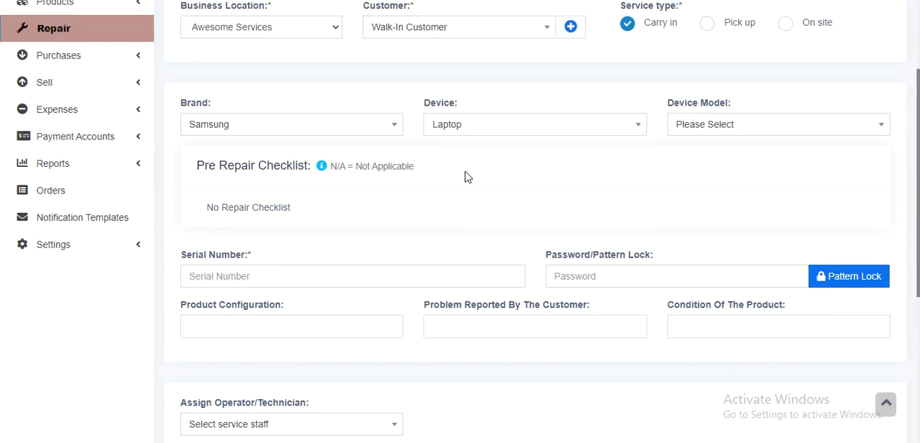
scroll(465, 176, up, 2)
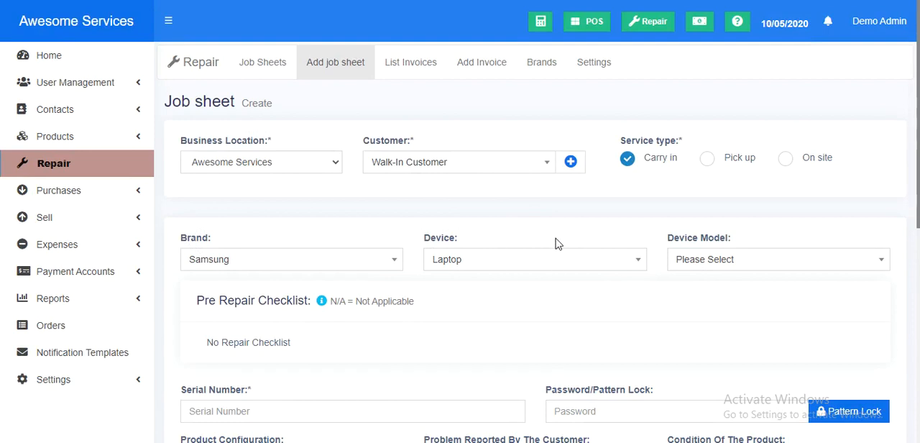
click(692, 259)
click(706, 309)
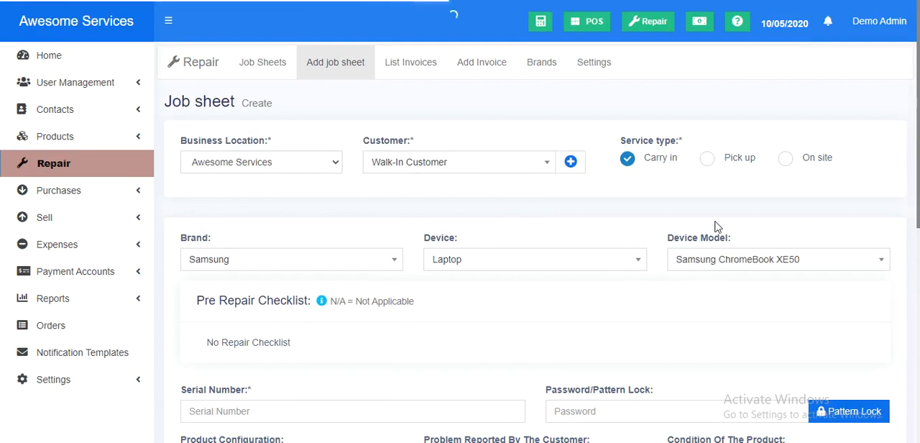
In the laptop's pre-repair checklist, mark Windows with a check and Camera and KeyBoard with a cross.
scroll(714, 228, down, 2)
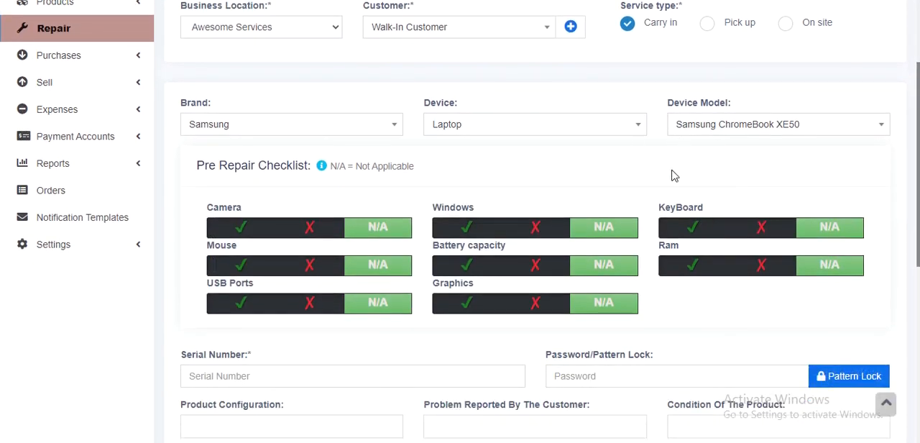
scroll(580, 216, down, 1)
click(231, 164)
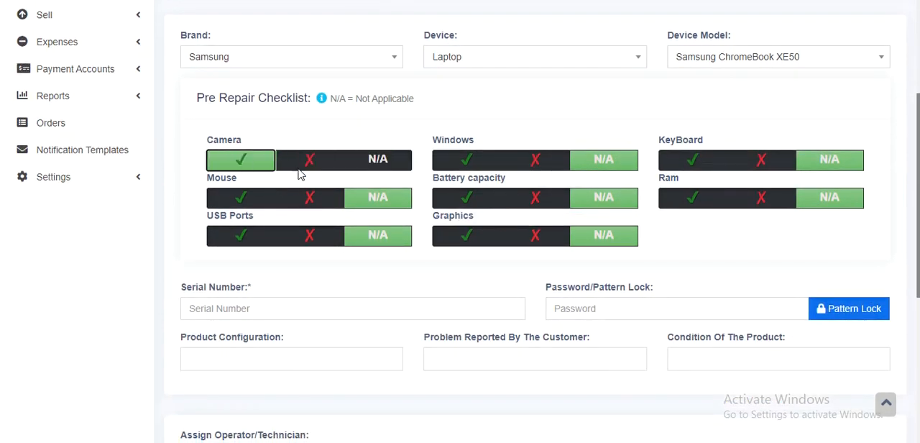
click(304, 166)
click(464, 162)
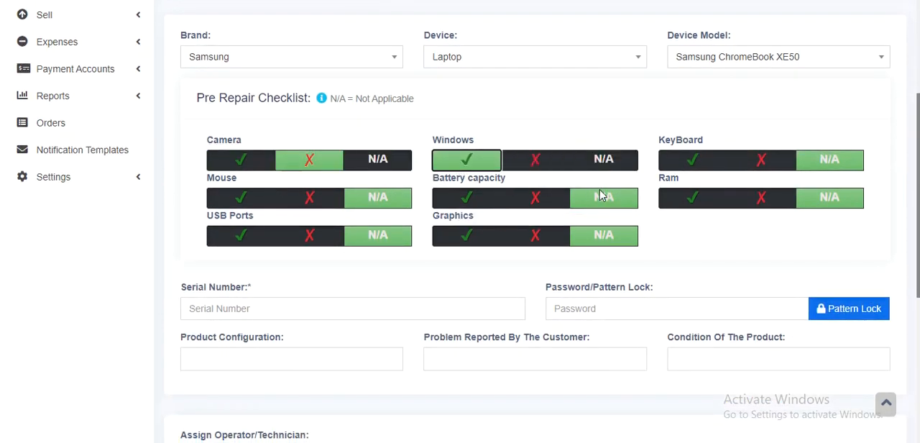
click(690, 165)
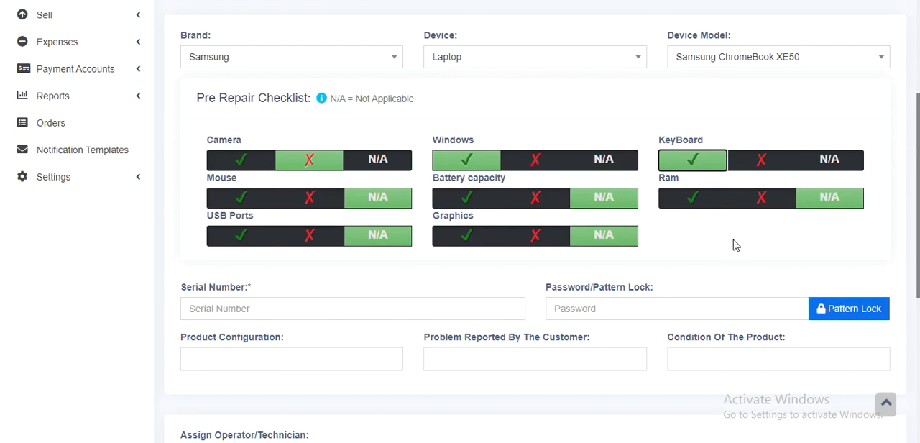
click(760, 163)
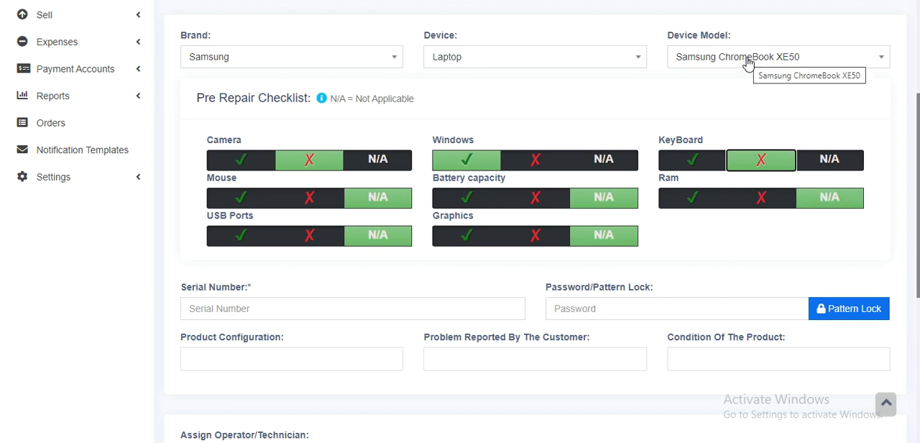
Change the device to Mobile and the device model to Samsung Galaxy M21.
click(521, 58)
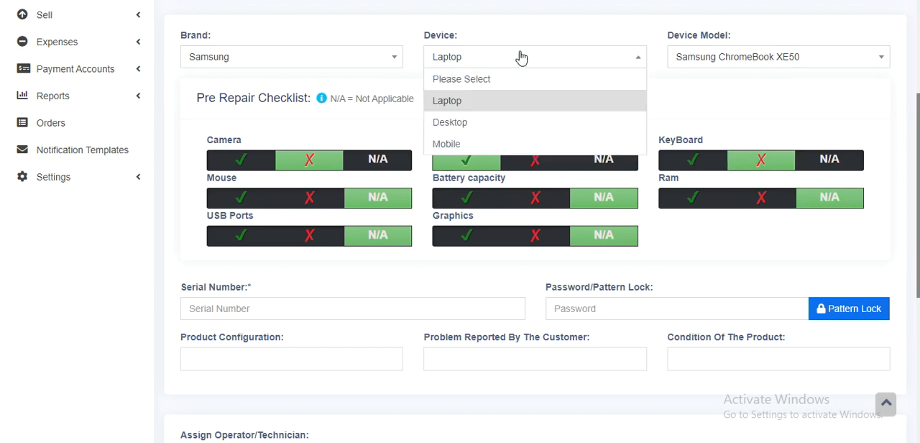
click(495, 143)
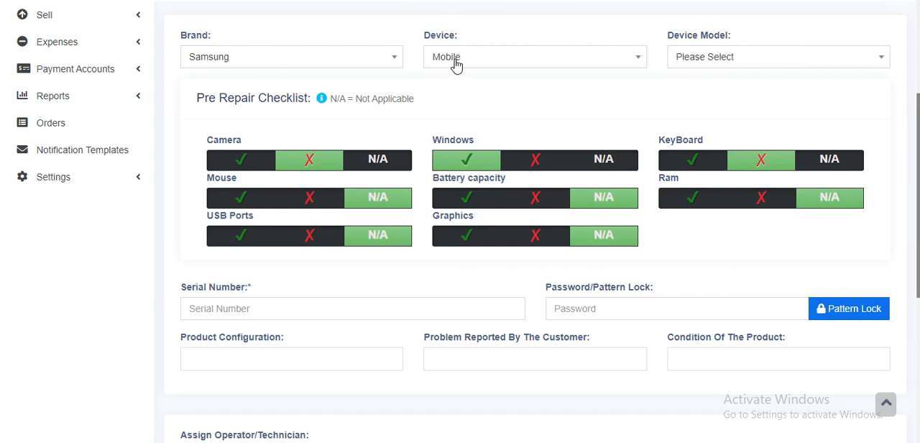
click(718, 57)
click(715, 97)
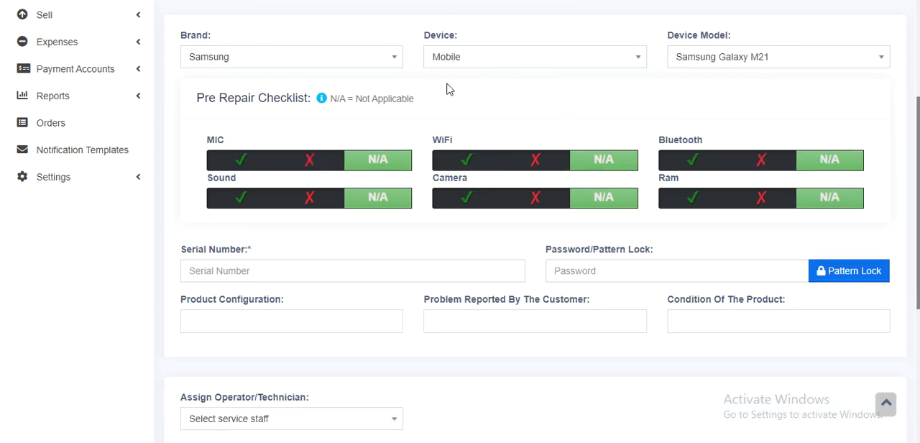
In the mobile's pre-repair checklist, mark MIC, Bluetooth, Ram and Camera with a check and Sound with a cross.
click(228, 162)
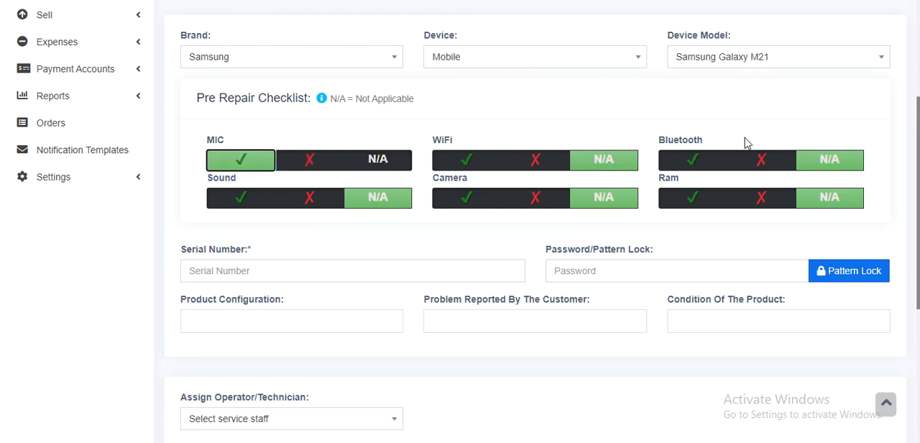
scroll(744, 117, up, 1)
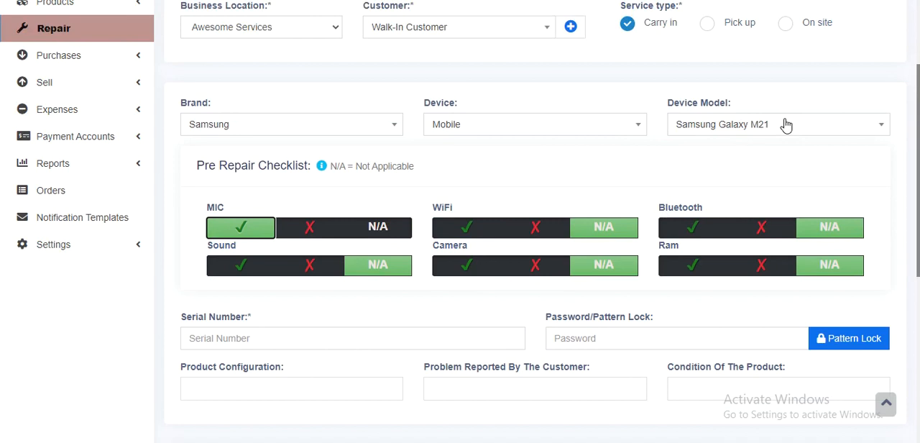
scroll(787, 125, down, 2)
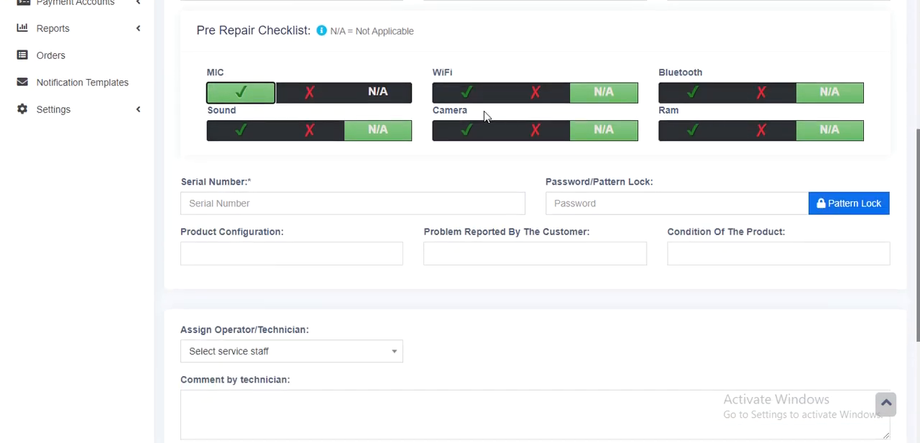
click(688, 96)
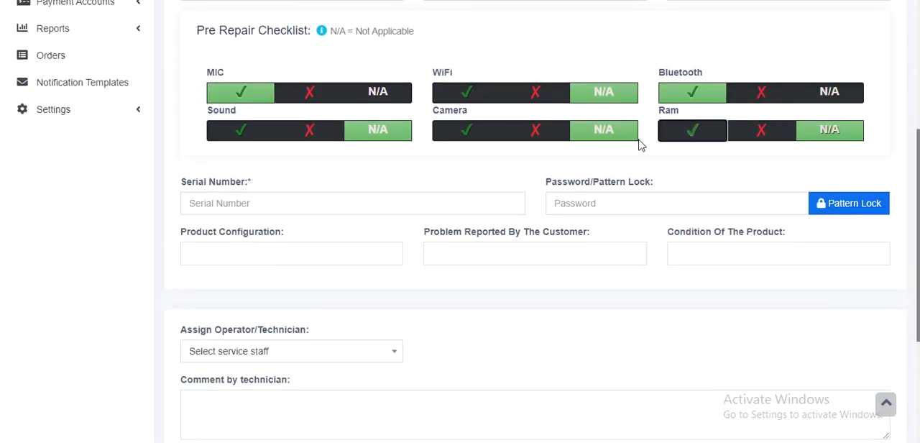
click(690, 131)
click(461, 129)
click(293, 139)
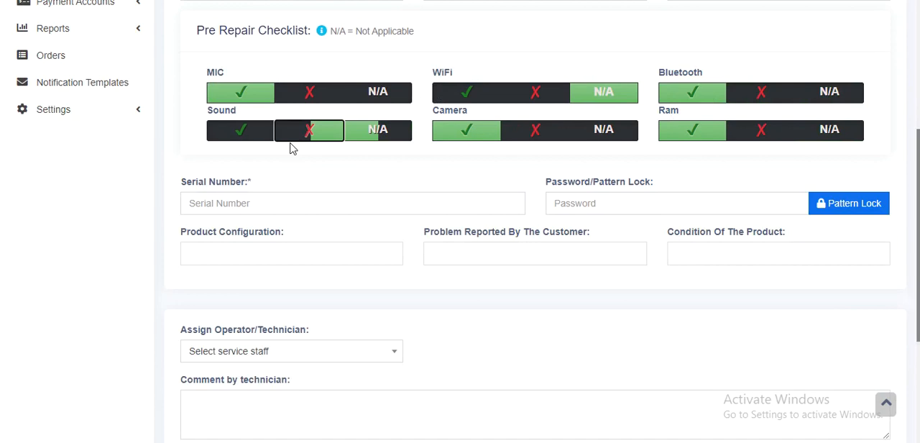
click(253, 199)
text(1212121212)
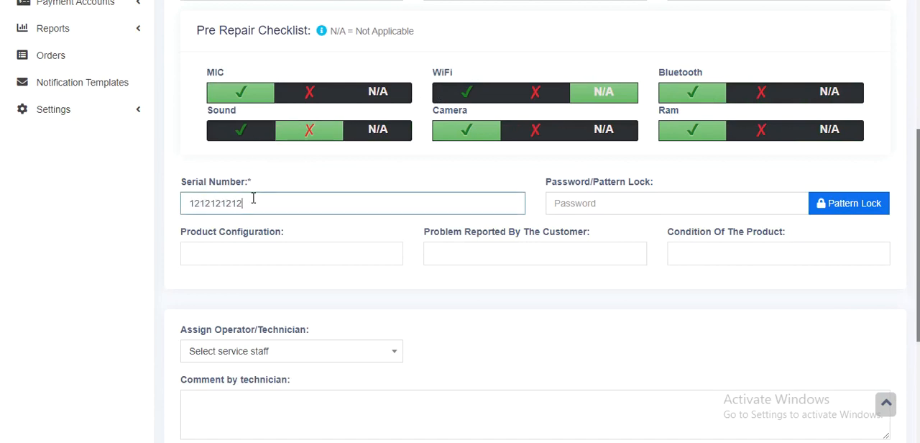
click(615, 209)
text(1212)
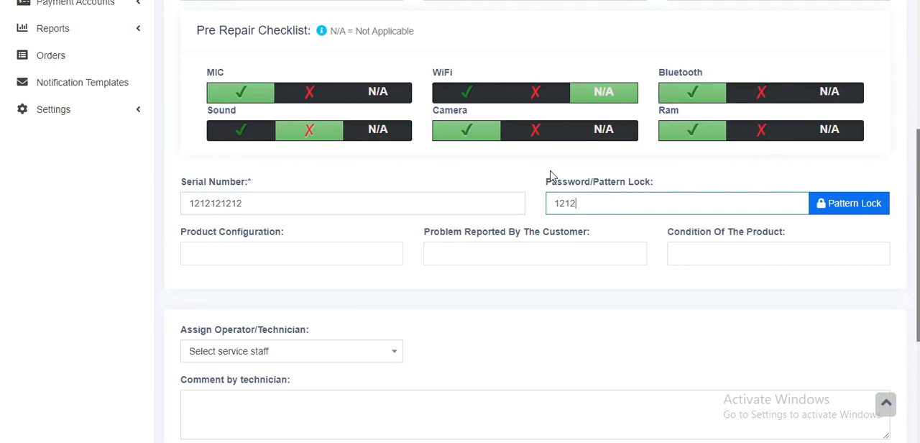
Record the device's security unlock pattern and save it.
click(830, 204)
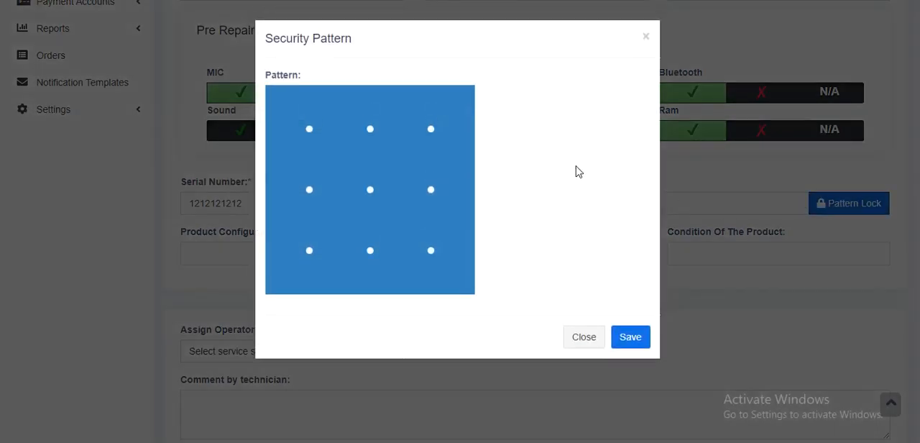
mouse_move(309, 131)
mouse_down()
mouse_move(468, 120)
mouse_move(389, 200)
mouse_move(309, 191)
mouse_move(323, 252)
mouse_move(470, 252)
mouse_up()
click(627, 342)
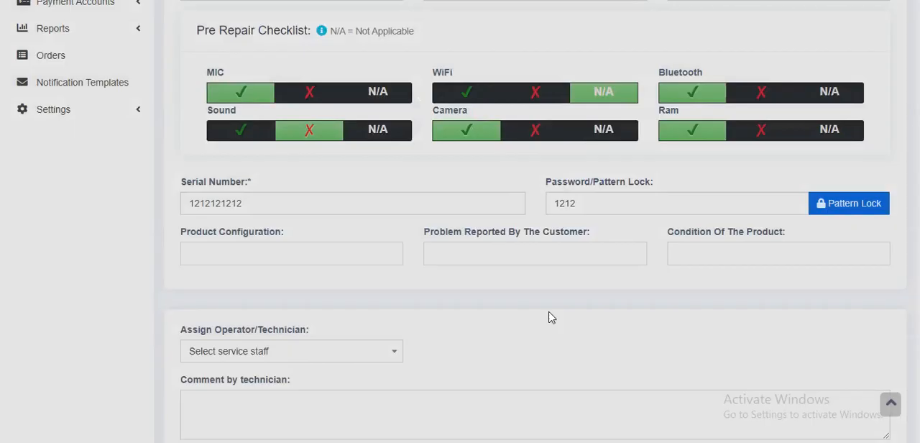
Fill the product configuration with 2 Gb RAM, Cpu, Core i5 Processor and a custom entry "gorilla display".
click(317, 254)
text(1)
key(BackSpace)
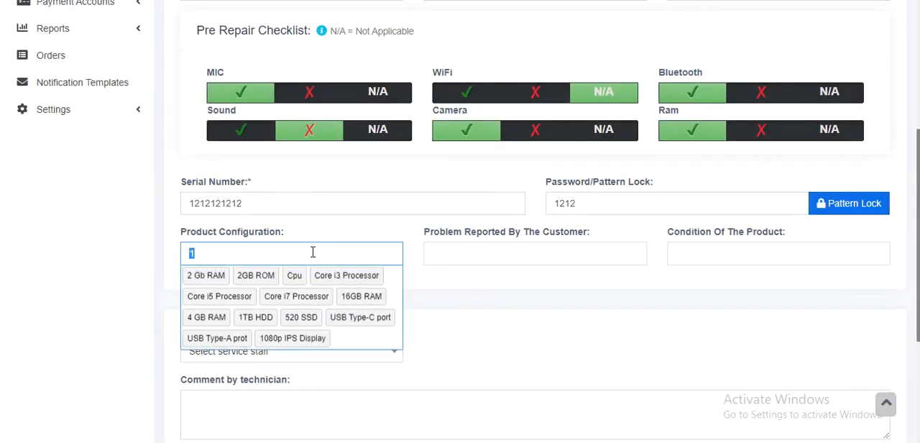
click(205, 279)
click(245, 281)
click(314, 276)
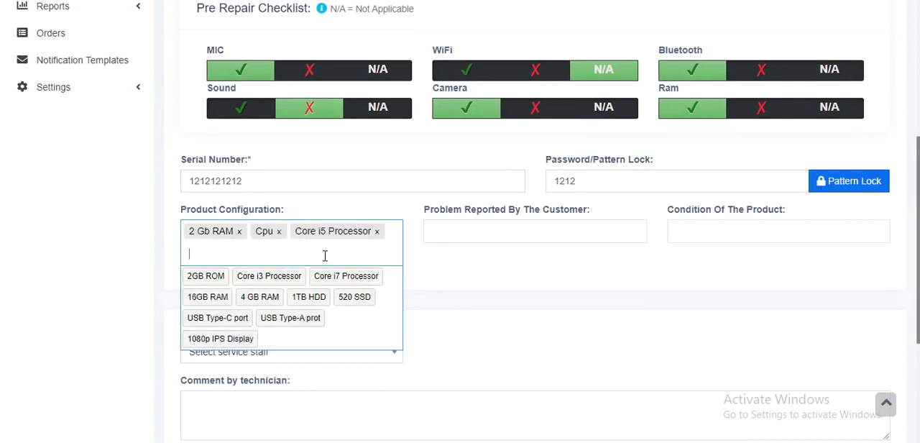
text(goril)
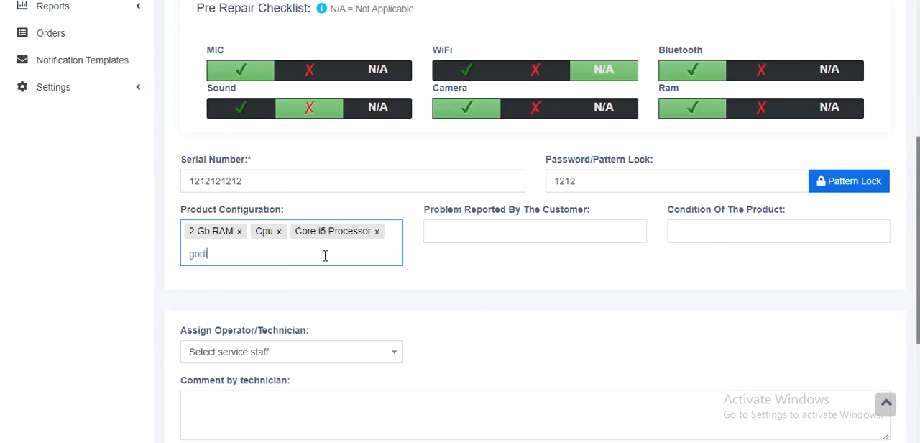
text(la display)
key(Return)
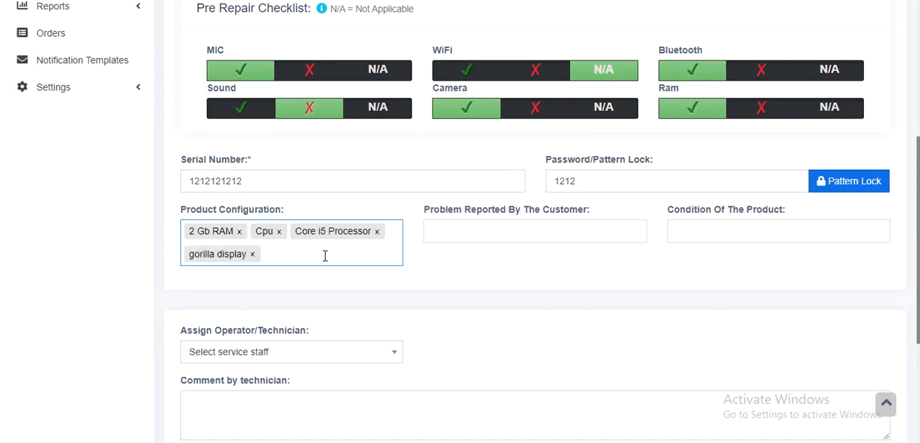
List No backup, Slow boot and application launch, and a custom entry "got wet" as the problems reported by the customer.
click(486, 232)
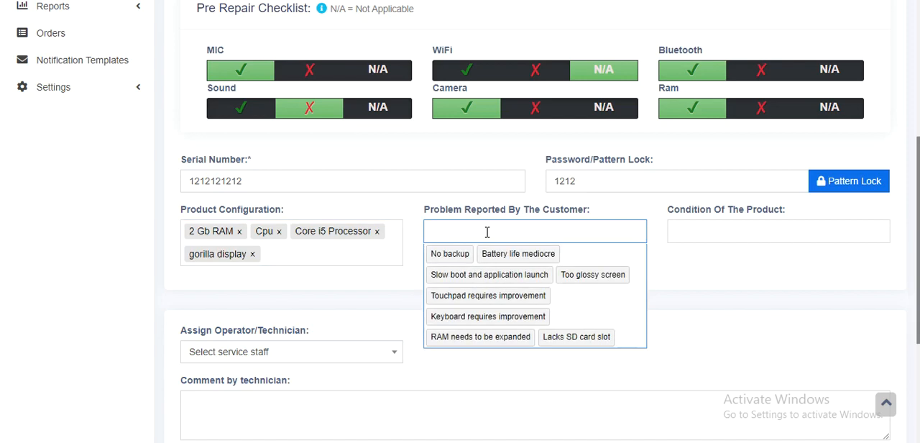
click(444, 256)
click(532, 253)
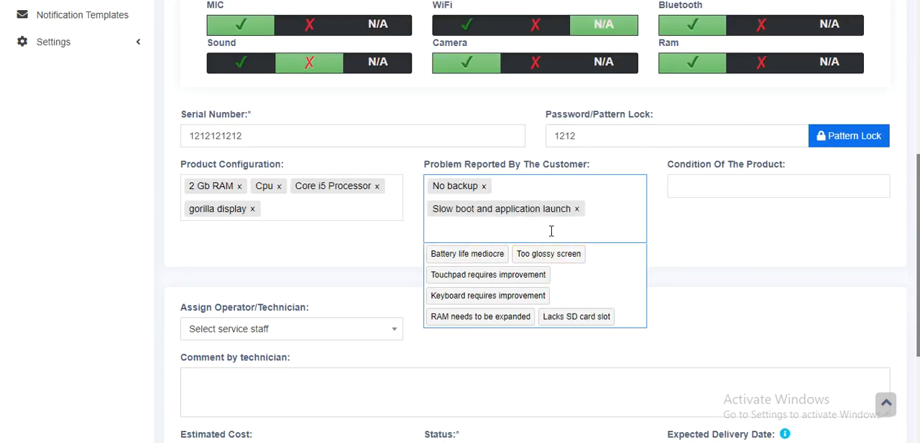
text(w)
key(BackSpace)
text(got)
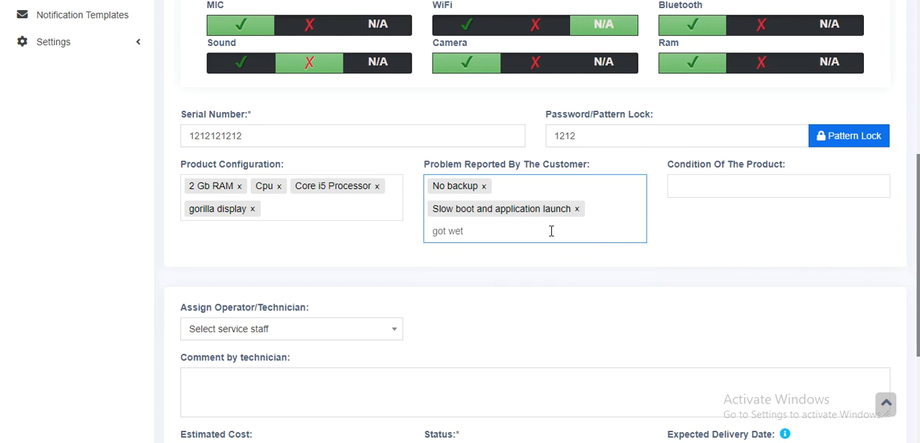
text( wet)
key(Return)
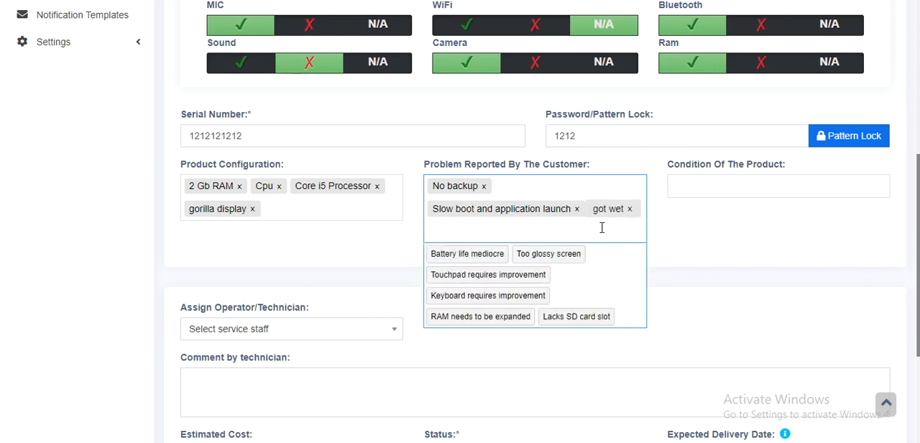
Set the condition of the product to No physical damage, Screen scratches, Wet in water and Screen fine.
click(723, 184)
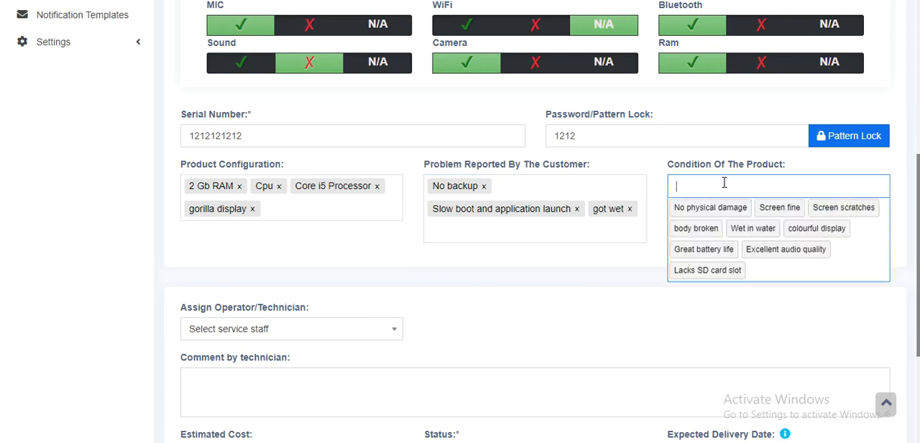
click(726, 209)
click(769, 210)
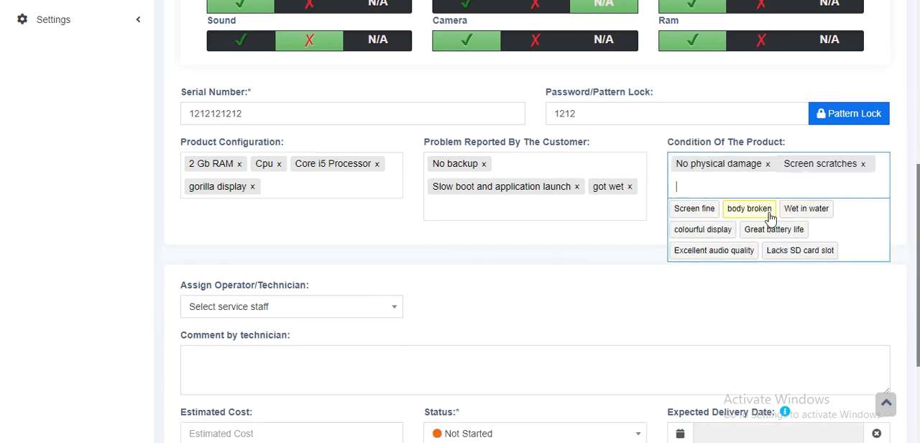
click(791, 210)
click(566, 229)
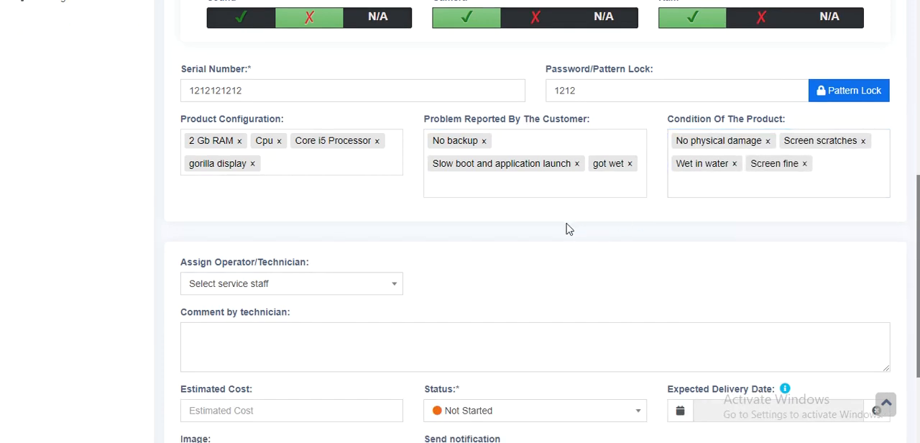
Check which service staff can be assigned as operator/technician.
scroll(493, 211, down, 2)
click(308, 141)
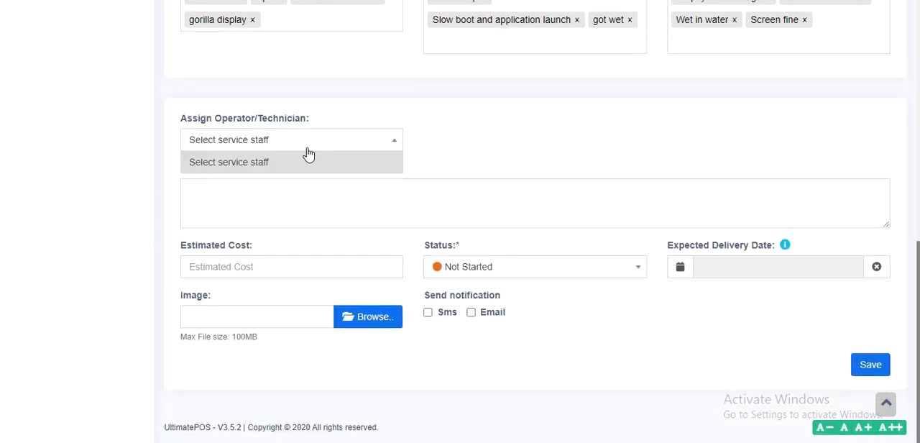
click(424, 132)
Enter "121212 comments" as the technician's comment and set the estimated cost to 10.
click(305, 198)
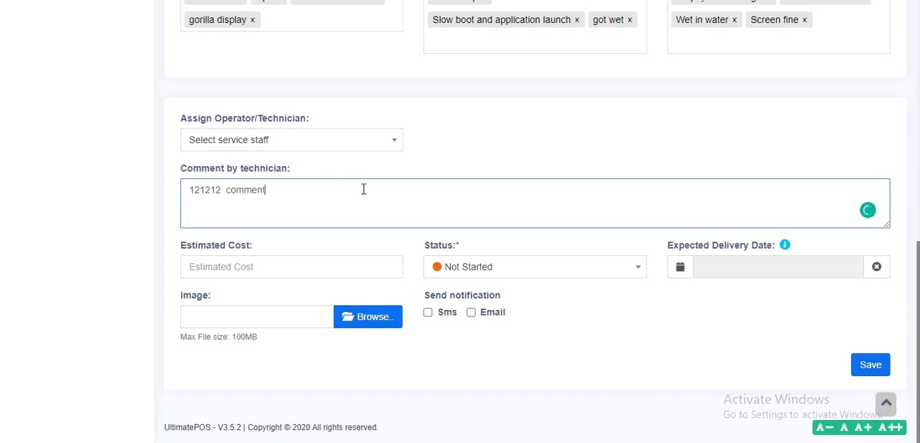
key(Tab)
text(10)
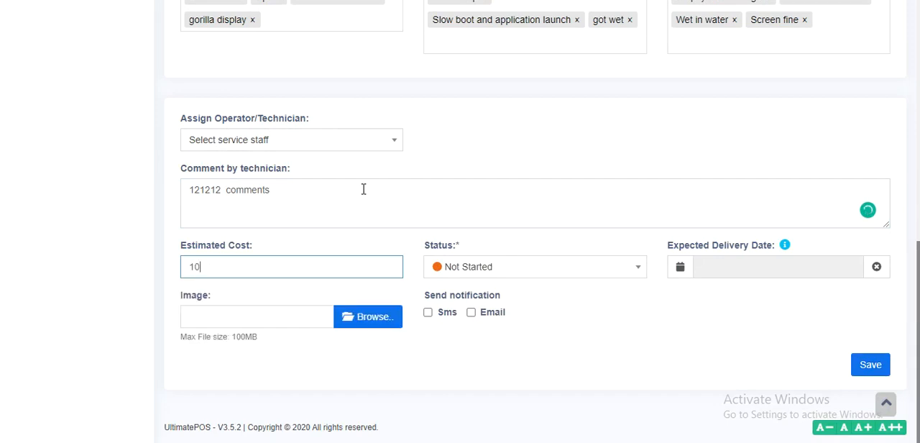
Choose Not Started as the status and set the expected delivery date to 10/07/2020 12:46.
click(505, 274)
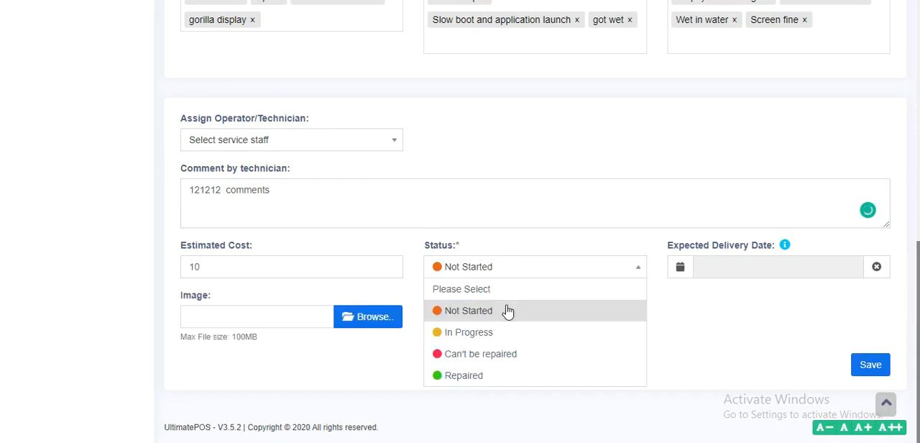
click(506, 310)
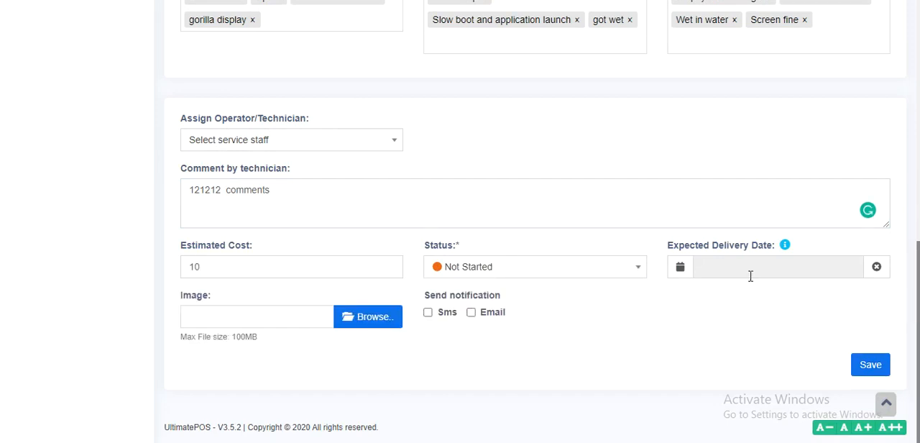
click(750, 270)
click(782, 130)
click(636, 307)
click(375, 321)
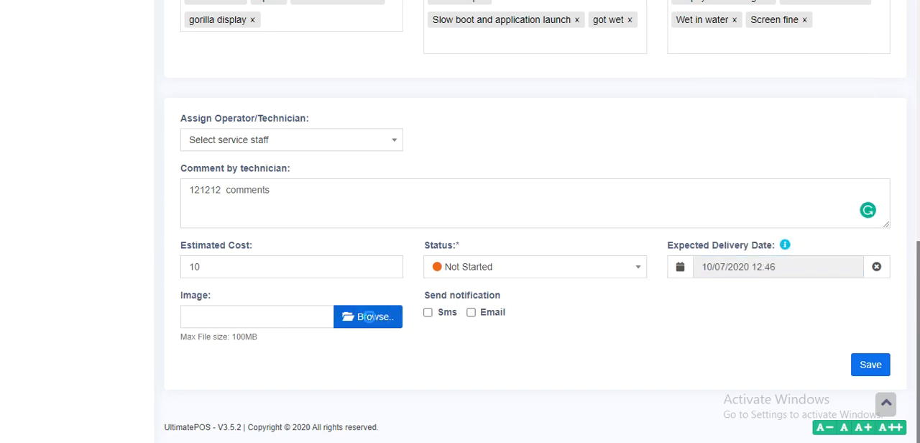
click(714, 69)
click(481, 316)
click(441, 316)
click(490, 317)
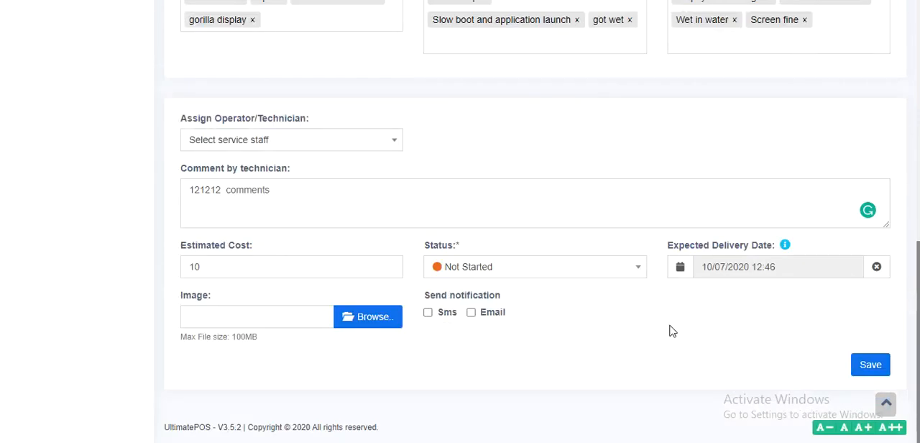
Save the job sheet.
click(870, 365)
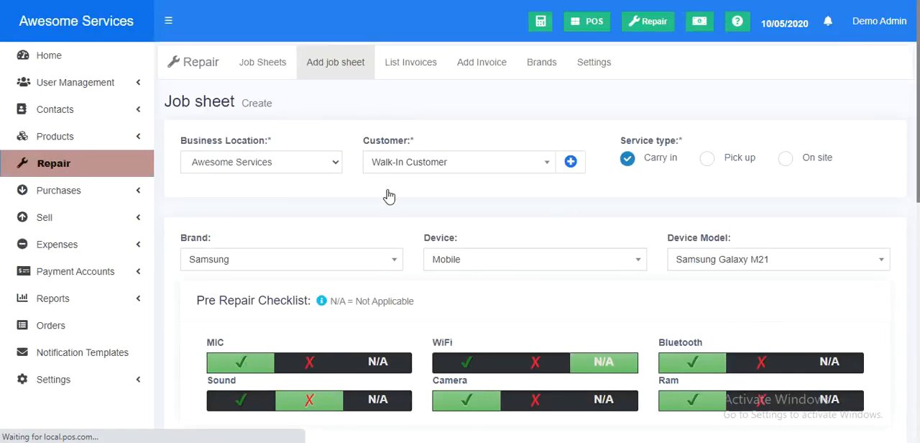
scroll(421, 199, down, 7)
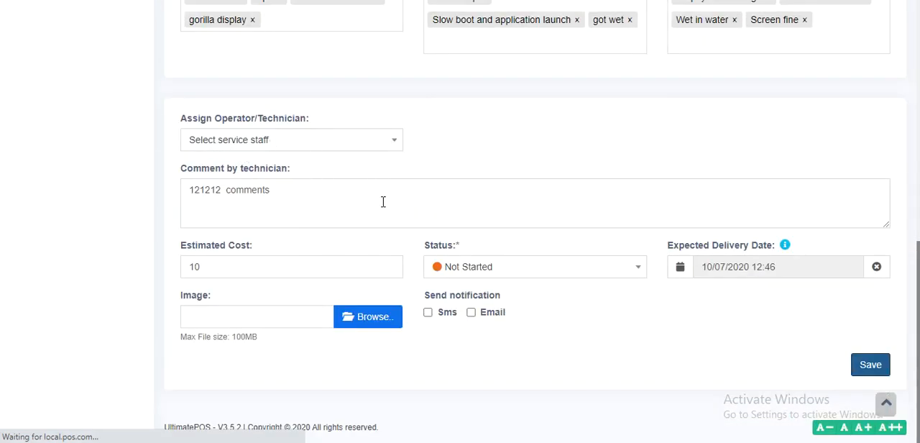
scroll(383, 201, up, 7)
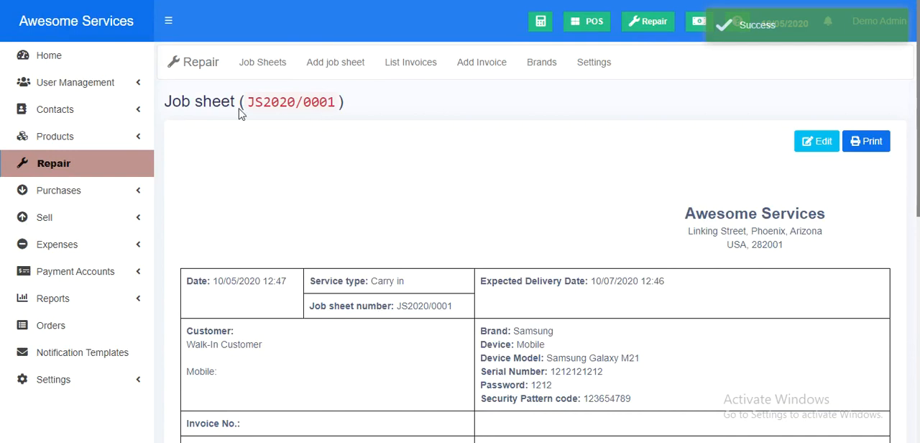
Review the saved job sheet's device details, checklist, product configuration, condition, reported problems, terms and signature fields.
scroll(579, 135, down, 5)
scroll(579, 136, up, 2)
scroll(579, 136, up, 1)
drag(226, 153, 695, 320)
click(689, 278)
scroll(689, 279, down, 5)
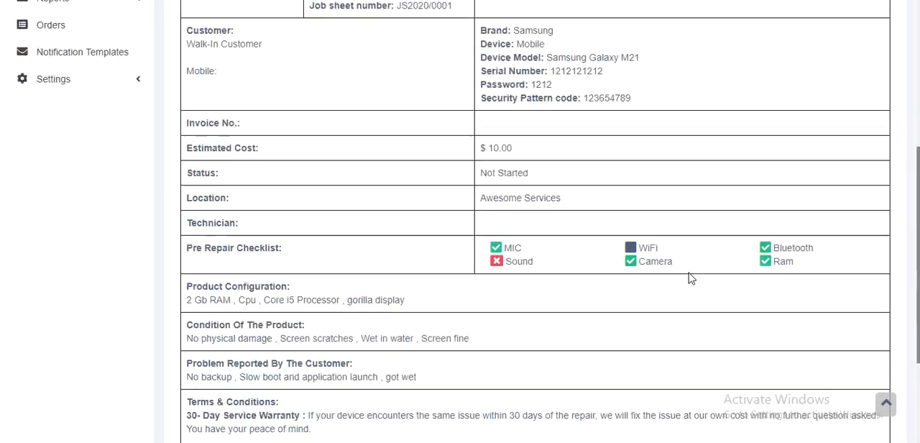
drag(188, 234, 255, 338)
click(259, 357)
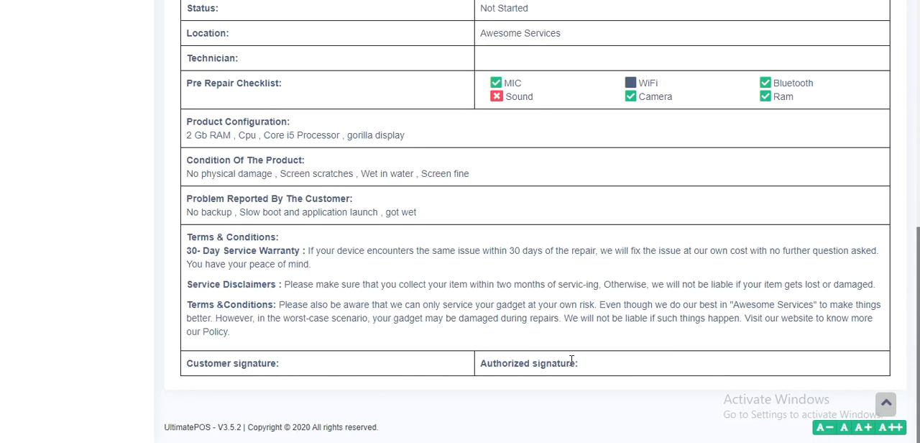
scroll(572, 359, up, 6)
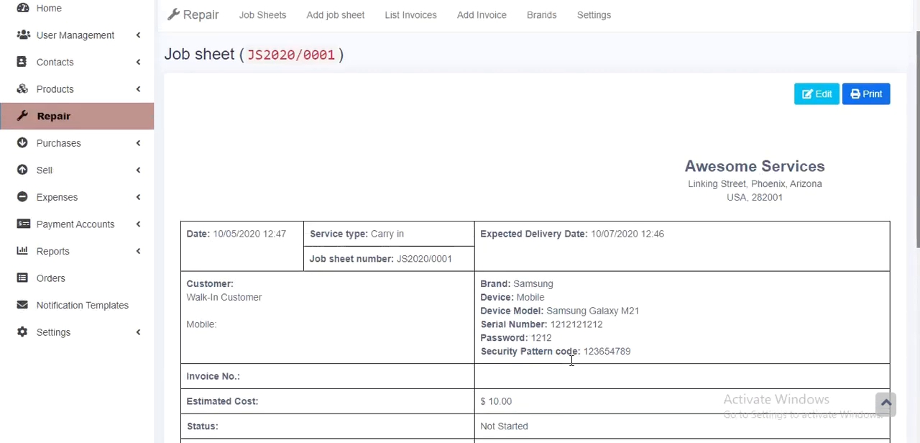
Open the job sheet's print preview and close it without printing.
click(871, 145)
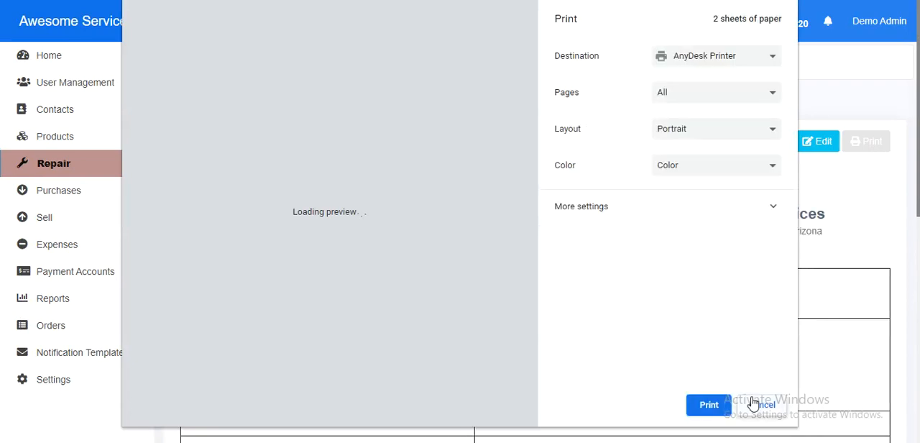
click(759, 405)
scroll(656, 219, down, 5)
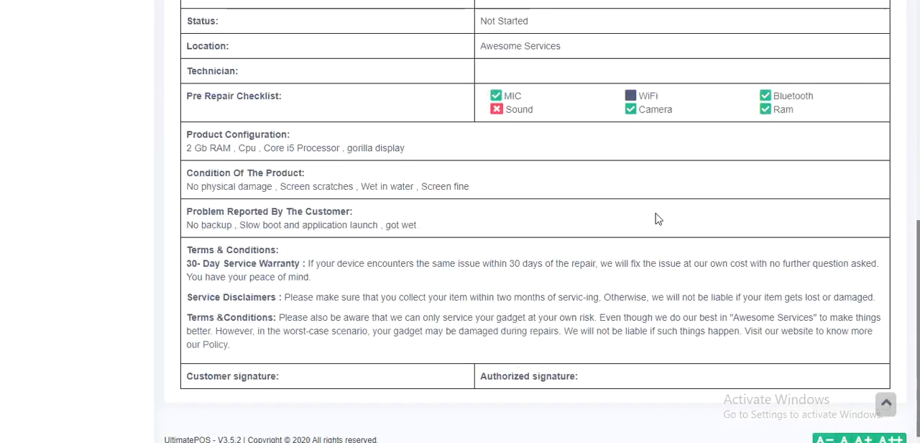
Open the Repair settings in a separate tab and look through them alongside the saved job sheet's number.
scroll(374, 312, up, 10)
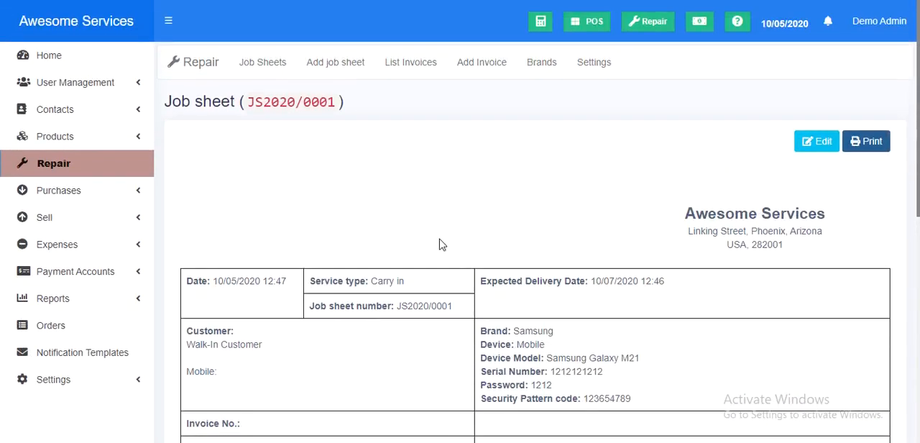
right_click(595, 66)
click(610, 75)
click(263, 52)
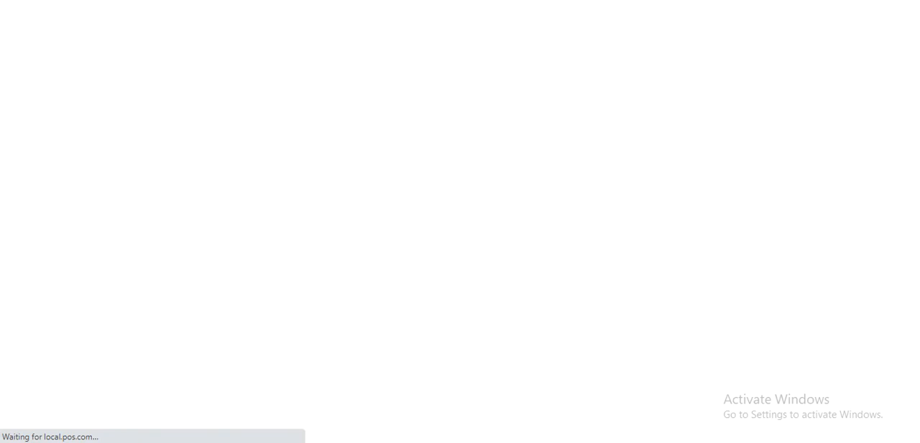
scroll(269, 252, down, 4)
scroll(263, 293, up, 4)
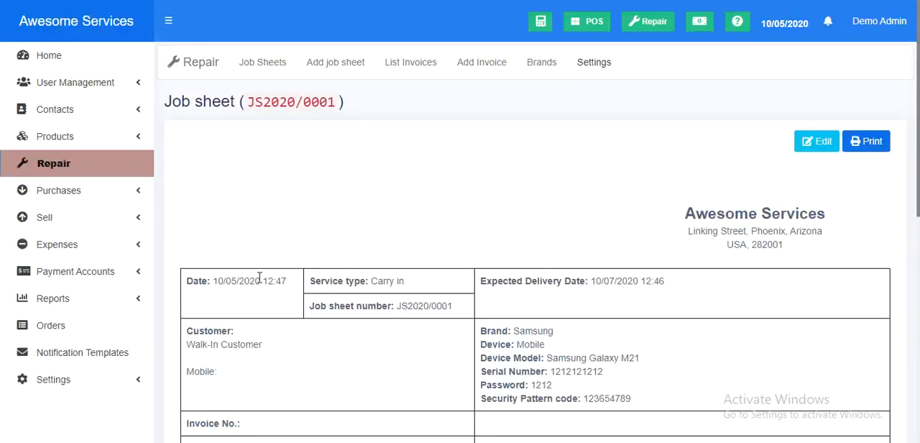
drag(245, 106, 336, 101)
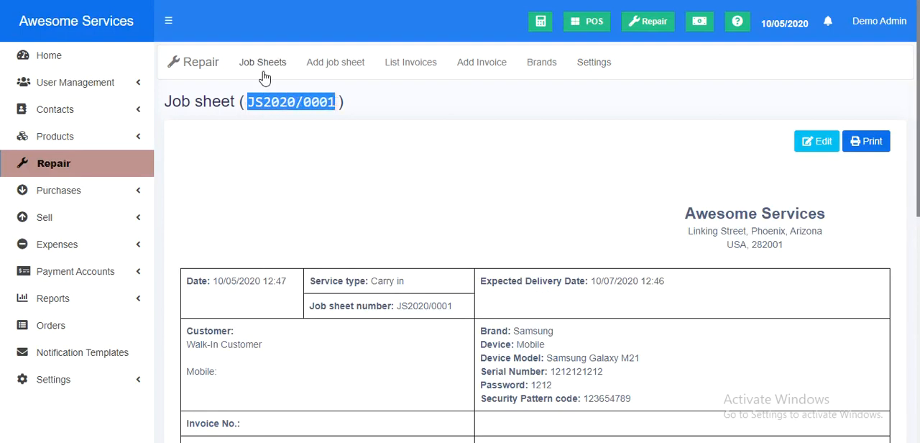
click(291, 0)
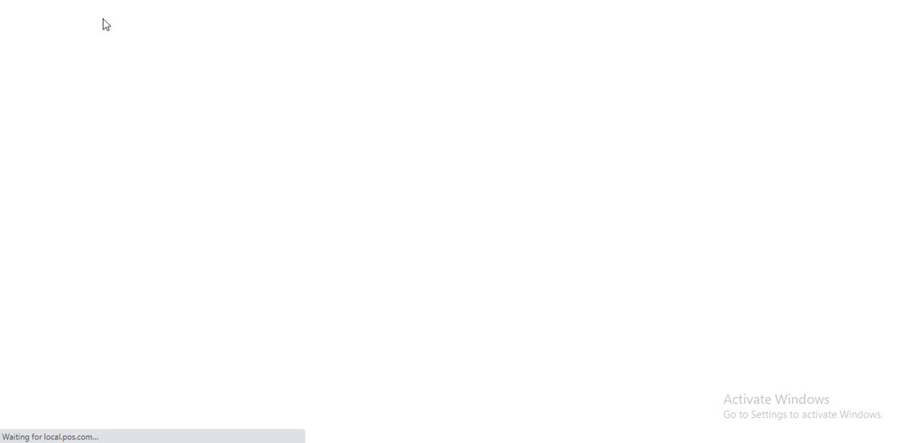
scroll(595, 115, down, 4)
scroll(595, 115, up, 4)
Open the list of job sheets and bring up the pending Samsung Galaxy M21 entry.
click(265, 64)
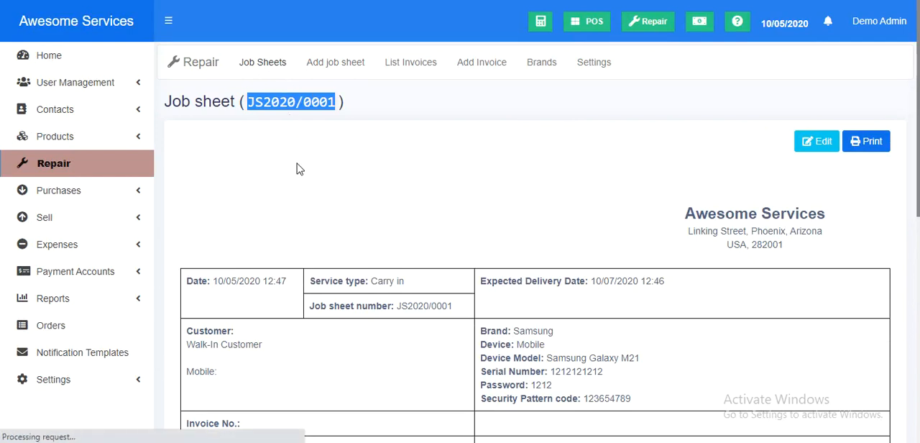
scroll(300, 169, down, 1)
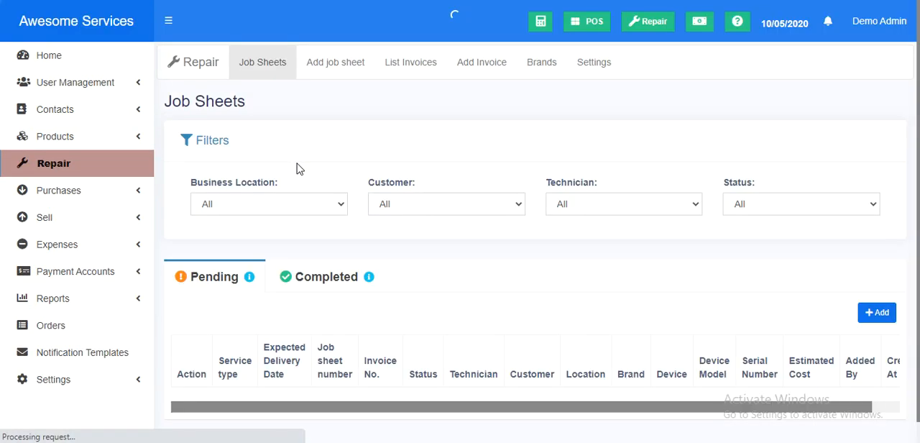
scroll(299, 168, down, 1)
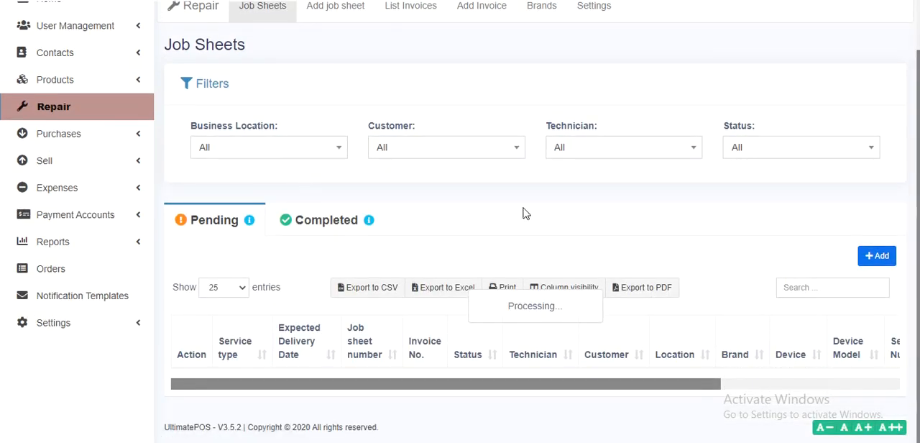
scroll(523, 213, down, 2)
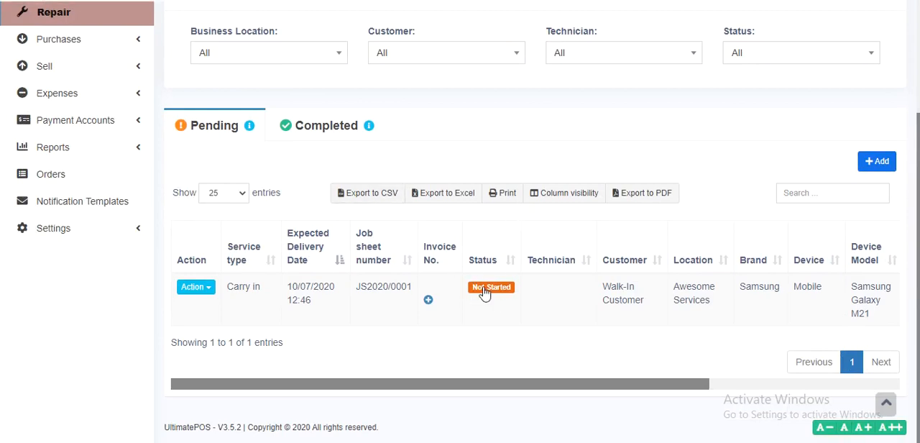
Try the different status options for the pending job sheet, ending on In Progress.
click(485, 289)
click(423, 126)
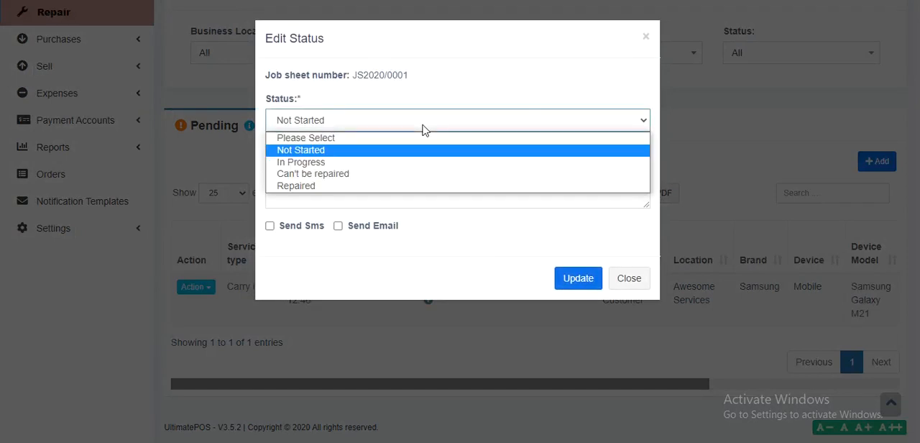
click(422, 162)
click(421, 127)
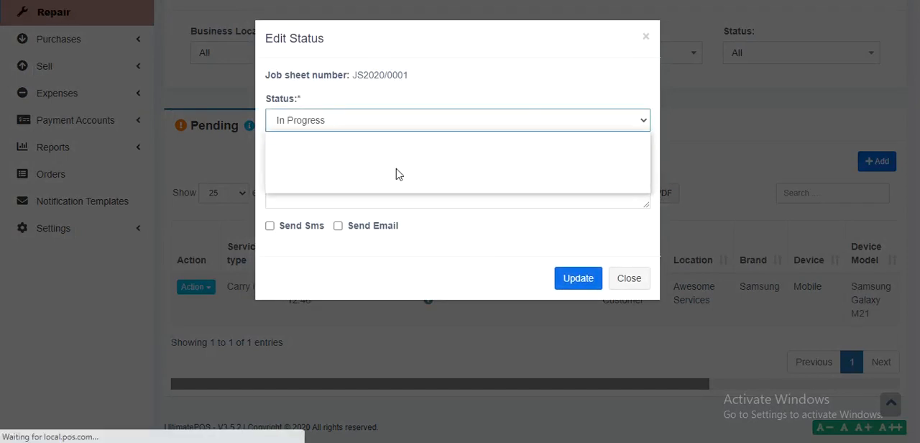
click(368, 174)
click(370, 130)
click(362, 185)
click(362, 127)
click(362, 162)
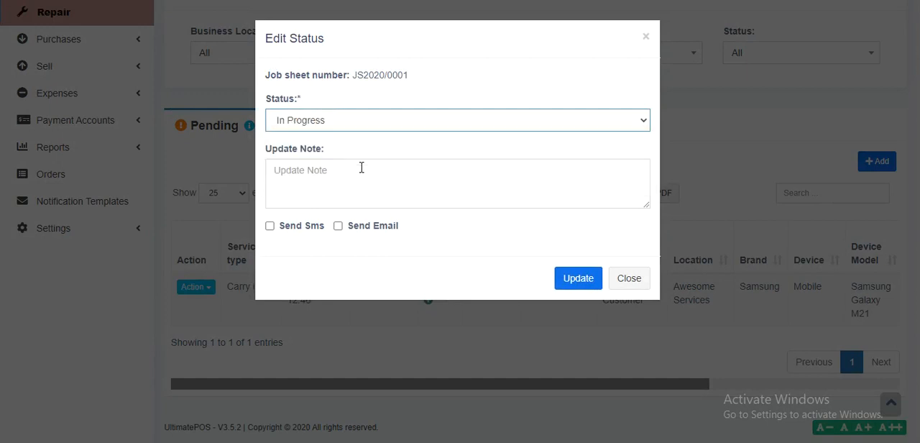
Try the update note 121212 and the Send Sms option, and close the status editor without updating.
click(354, 175)
text(1212 sdd)
click(303, 227)
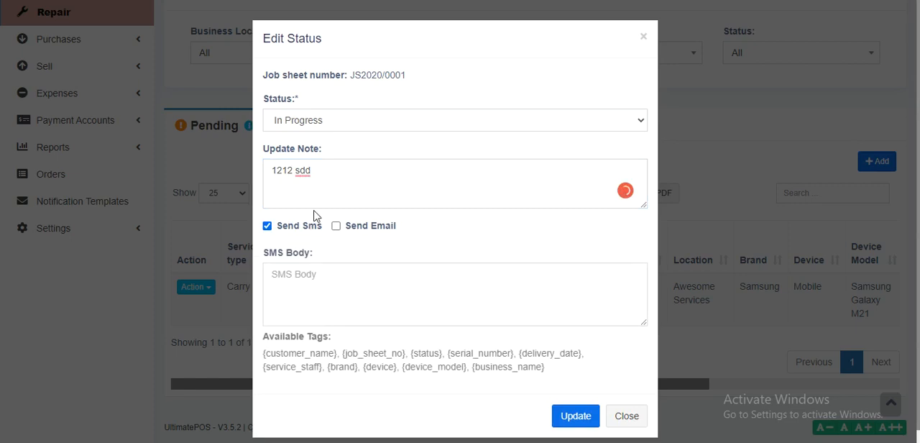
triple_click(336, 177)
text(121212)
click(301, 227)
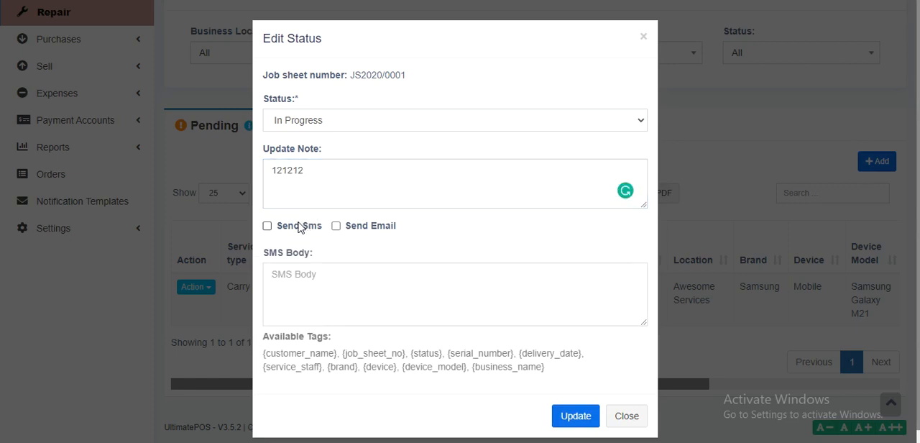
click(646, 39)
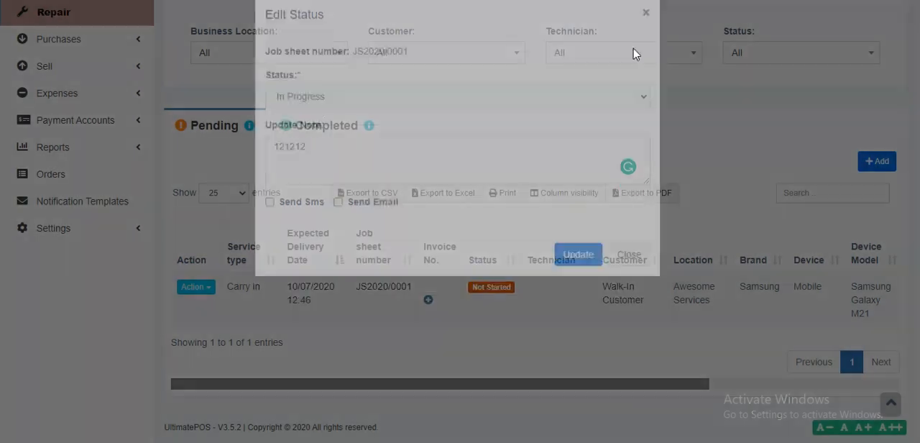
Look over the job sheet's available statuses again and close the status editor without updating.
scroll(427, 142, up, 3)
scroll(424, 144, down, 3)
click(500, 288)
click(378, 120)
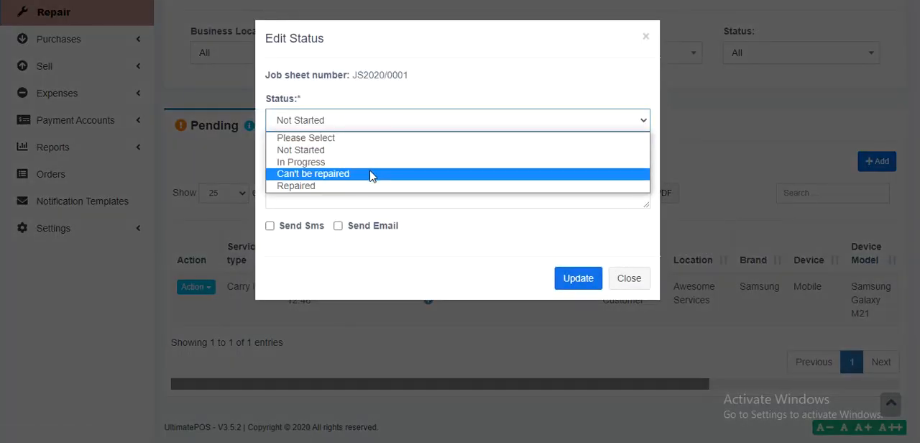
click(650, 45)
click(647, 39)
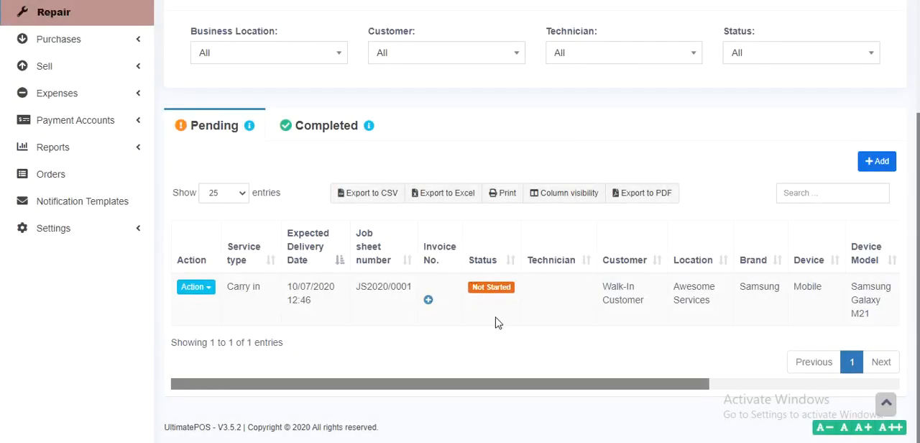
Start an invoice for the pending job sheet and open the cash register with 0 cash in hand.
click(429, 300)
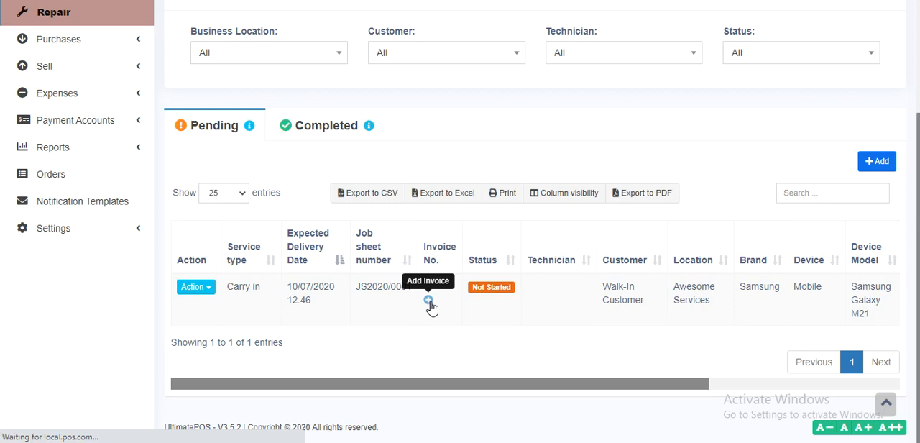
scroll(432, 307, up, 3)
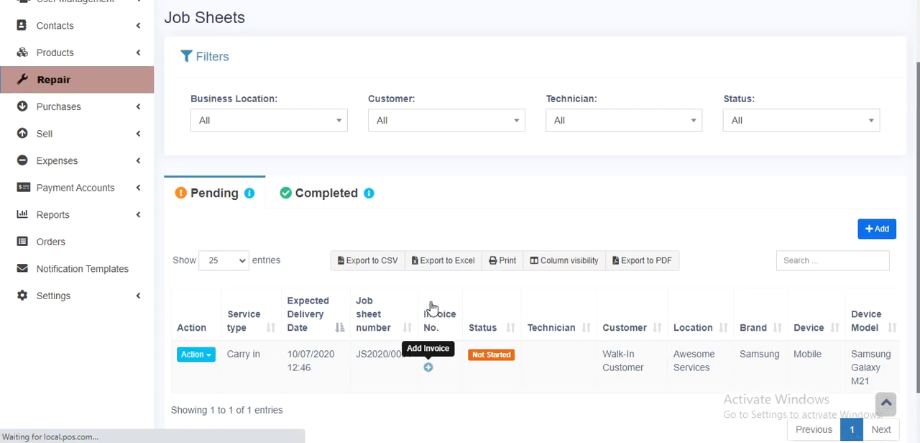
scroll(432, 306, down, 2)
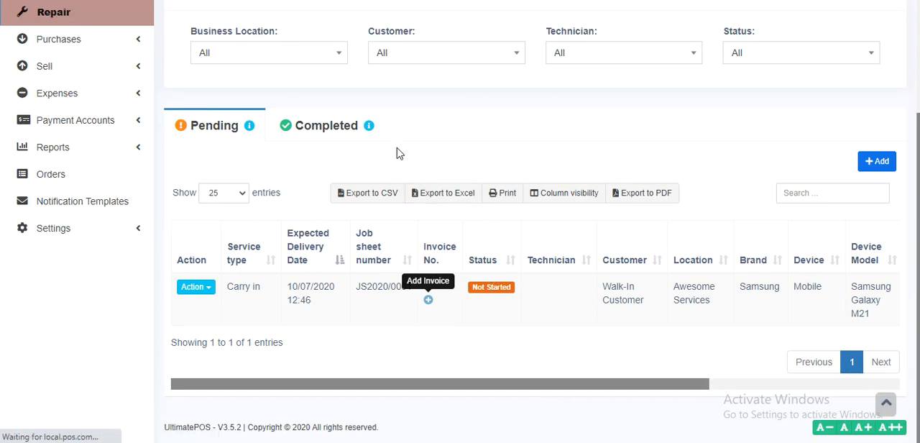
click(359, 161)
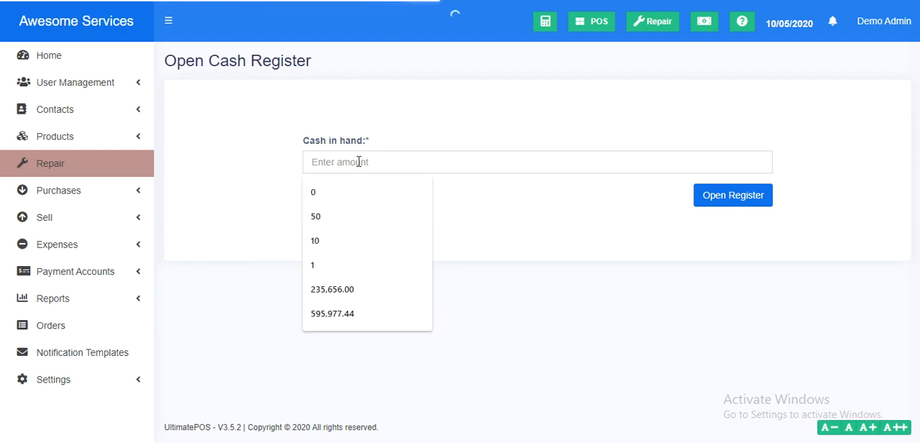
text(0)
click(705, 197)
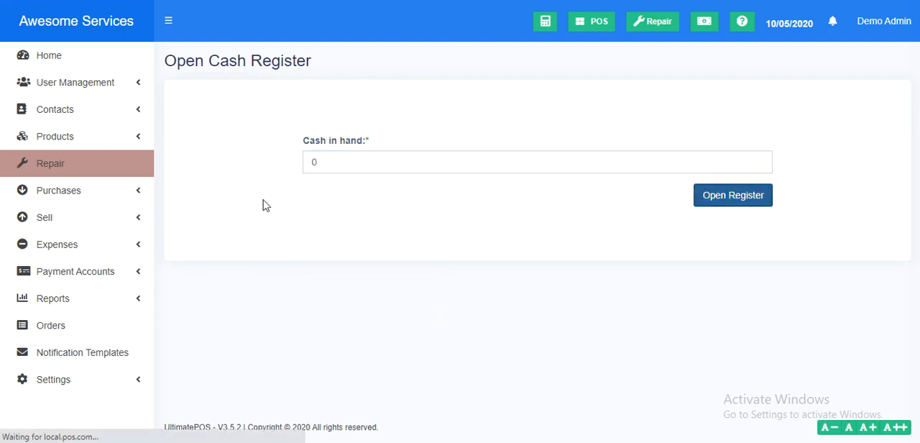
Review the Repair dashboard's job sheets by status and service staff, and its trending brands, devices and device models.
click(77, 172)
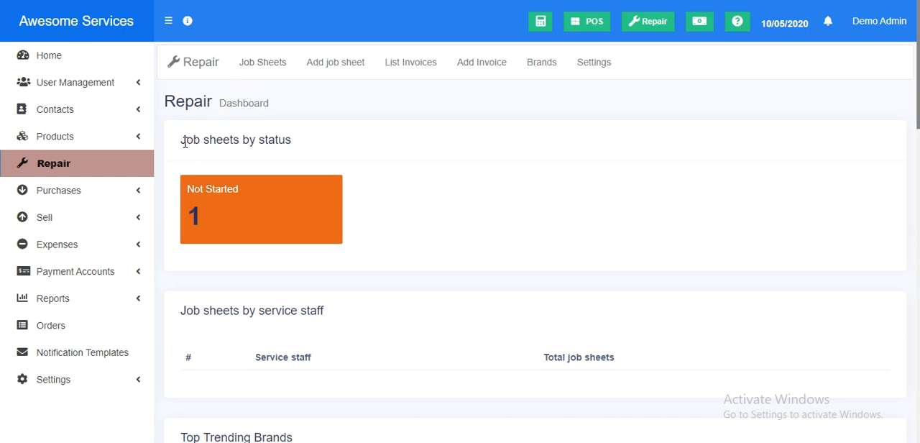
drag(181, 144, 302, 142)
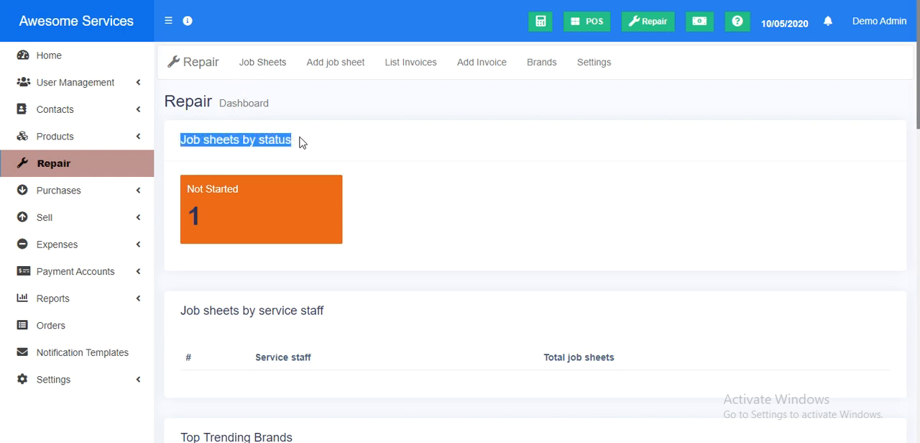
double_click(280, 142)
drag(184, 189, 229, 223)
scroll(231, 221, down, 3)
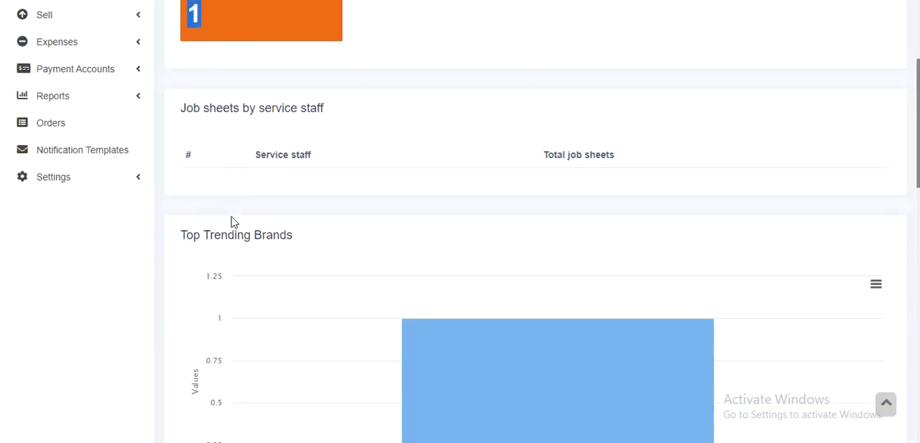
scroll(251, 162, down, 3)
mouse_move(486, 148)
scroll(486, 148, down, 3)
scroll(485, 149, up, 3)
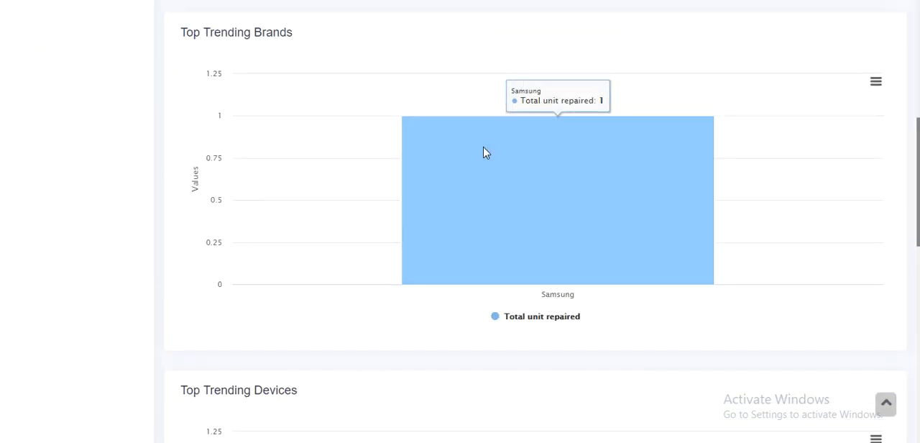
scroll(446, 173, down, 1)
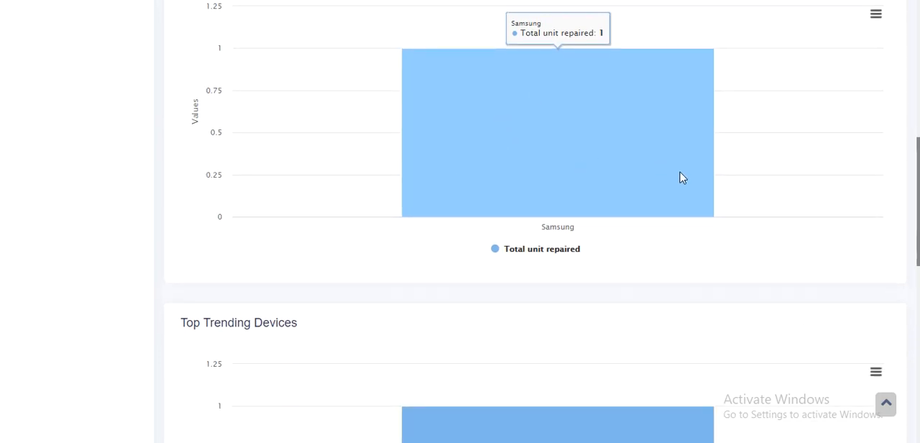
scroll(719, 180, down, 3)
scroll(528, 261, down, 4)
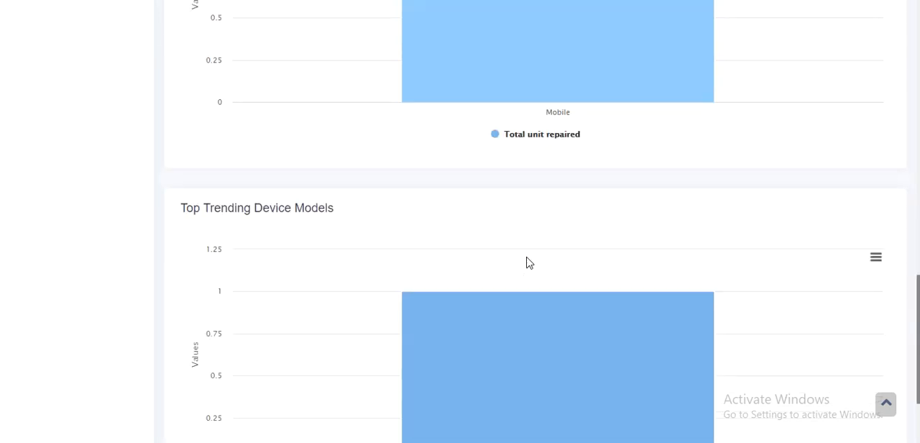
scroll(522, 302, down, 2)
scroll(523, 302, up, 10)
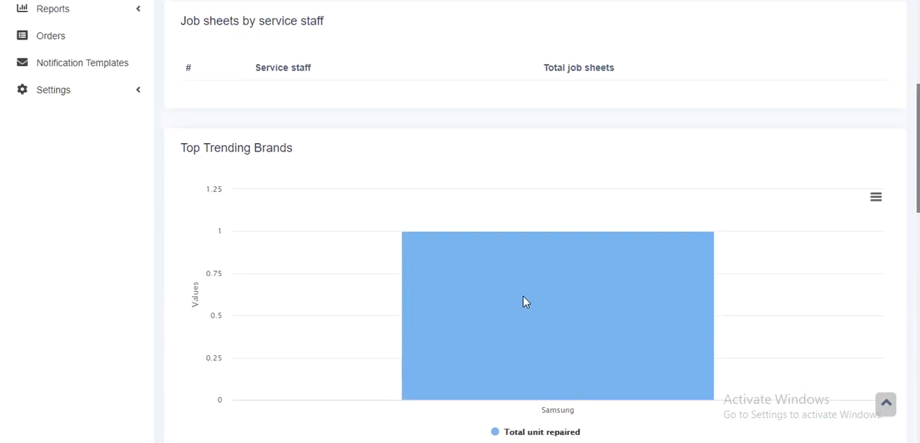
scroll(474, 299, up, 4)
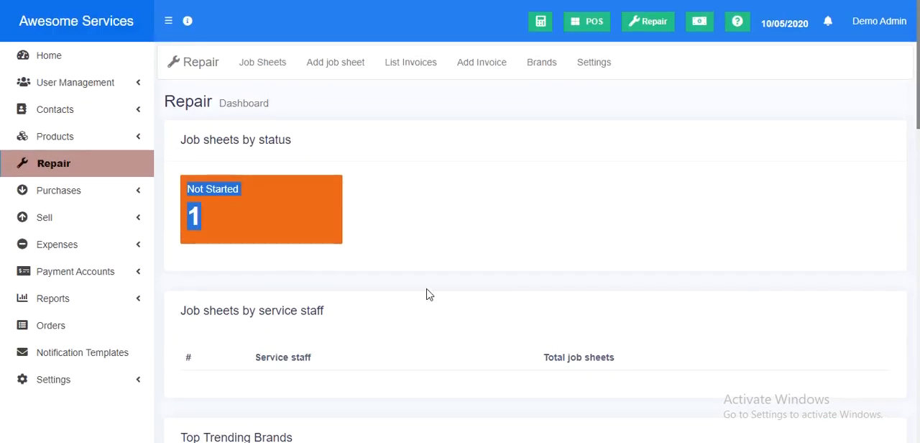
Return to the job sheets list and add an invoice for the pending Samsung Galaxy M21 job sheet.
click(272, 76)
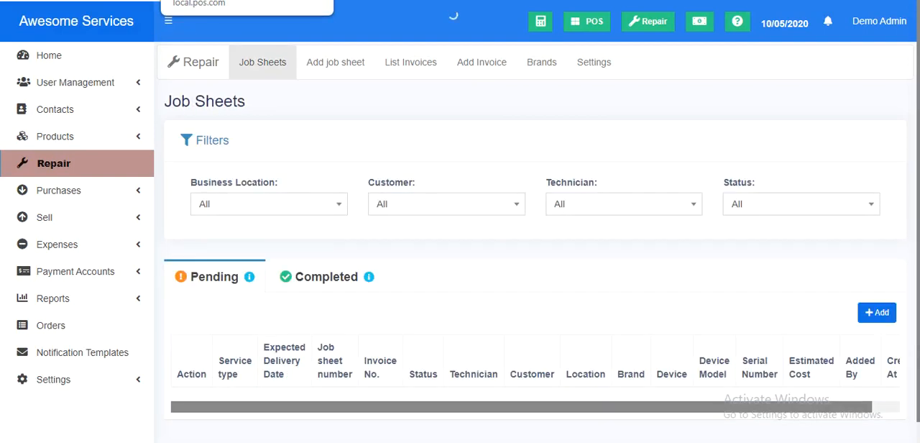
scroll(394, 141, down, 1)
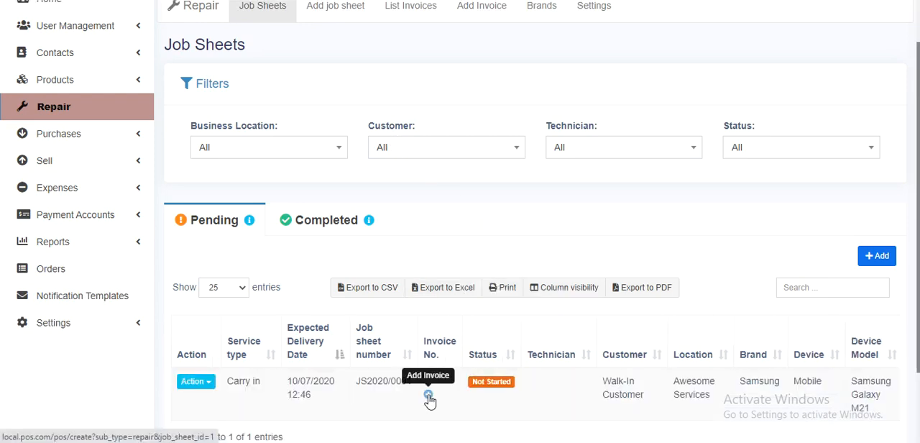
click(428, 396)
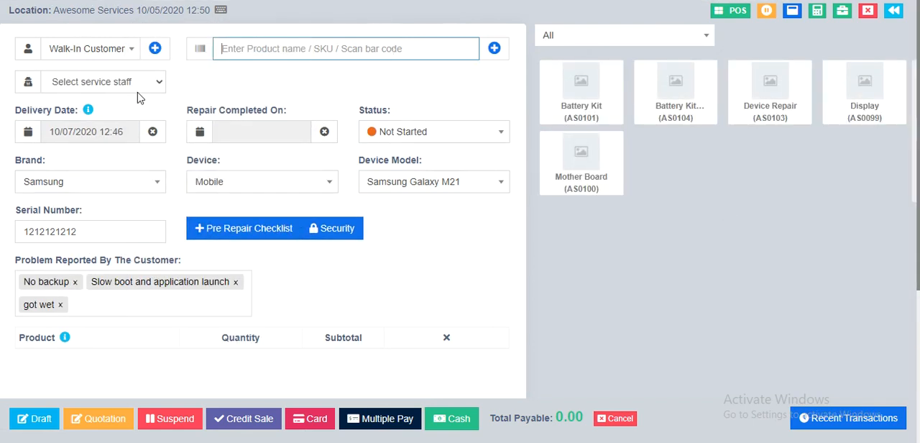
Add one unit of Battery Kit Replacement (AS0104) to the repair invoice.
scroll(172, 212, down, 3)
scroll(192, 249, up, 3)
click(674, 101)
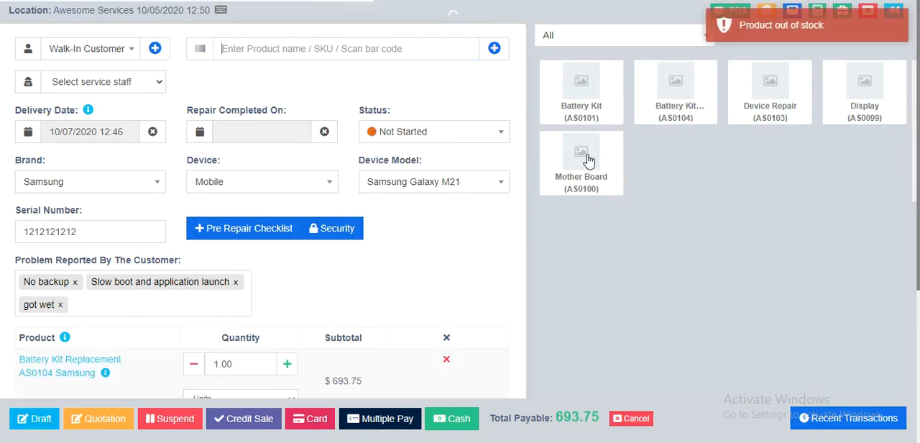
scroll(450, 179, down, 3)
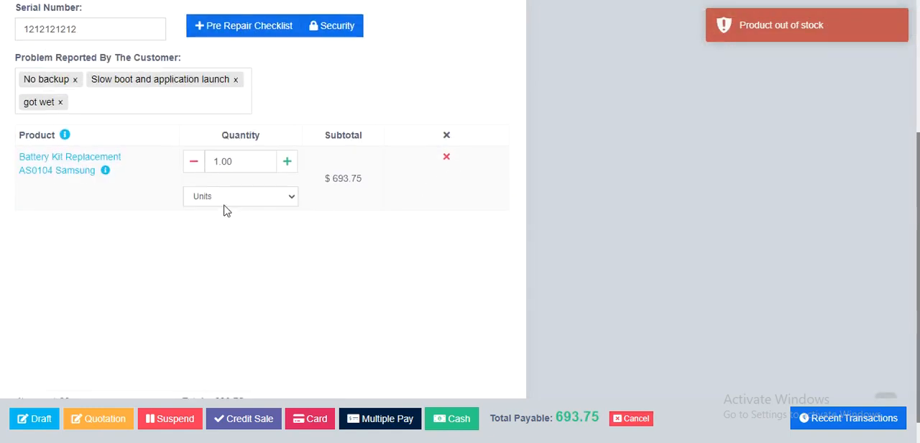
Review the repair invoice's delivery date, status, device details, reported problems, battery kit line and totals.
scroll(292, 195, up, 3)
scroll(376, 187, down, 3)
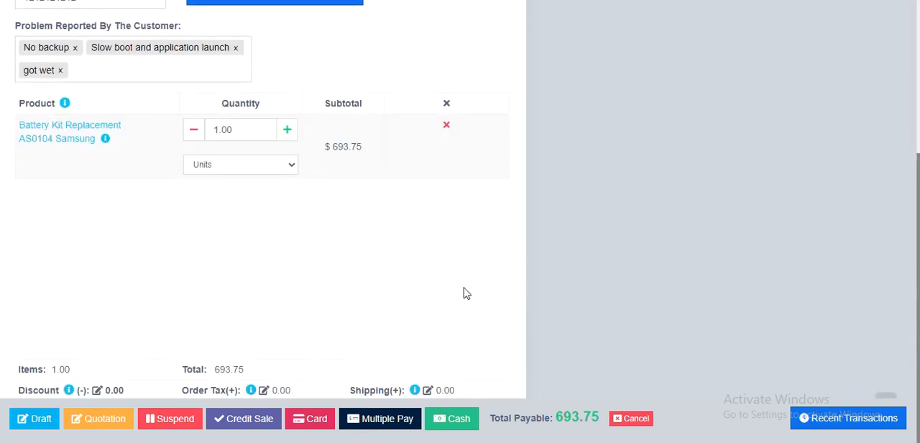
scroll(463, 293, up, 3)
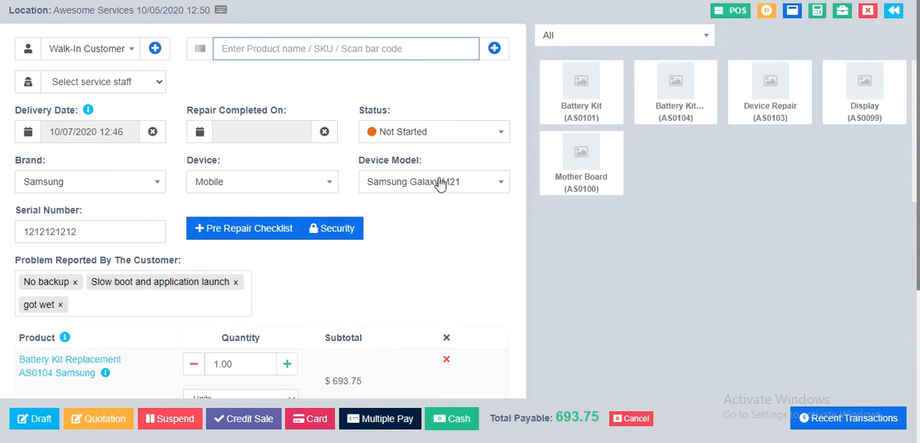
scroll(396, 193, down, 3)
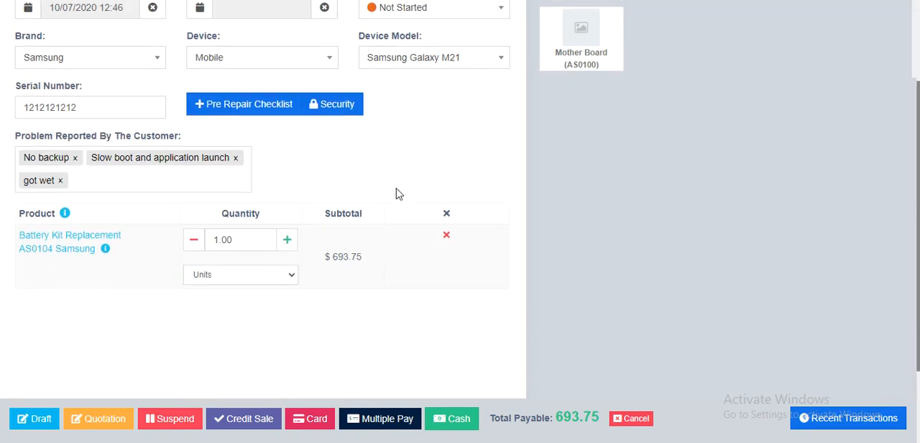
scroll(253, 214, up, 3)
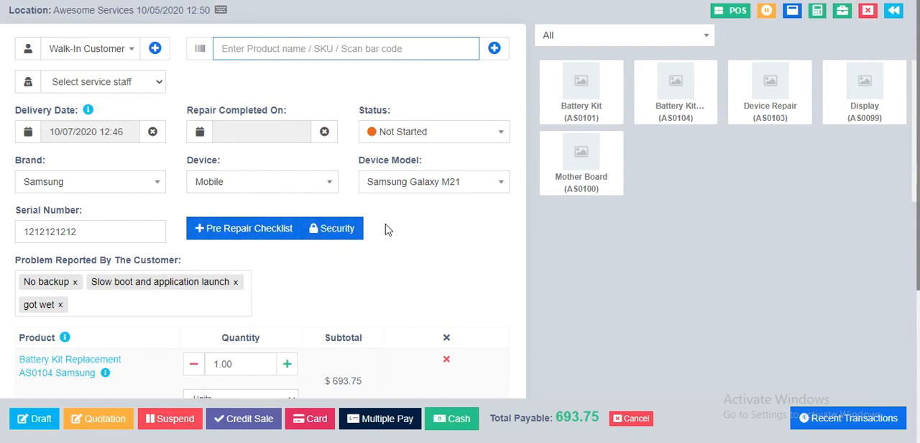
scroll(388, 229, down, 3)
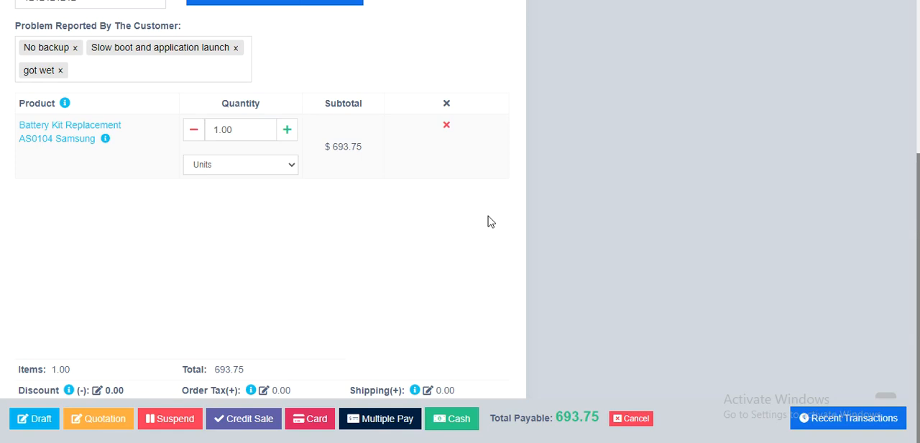
scroll(488, 221, up, 3)
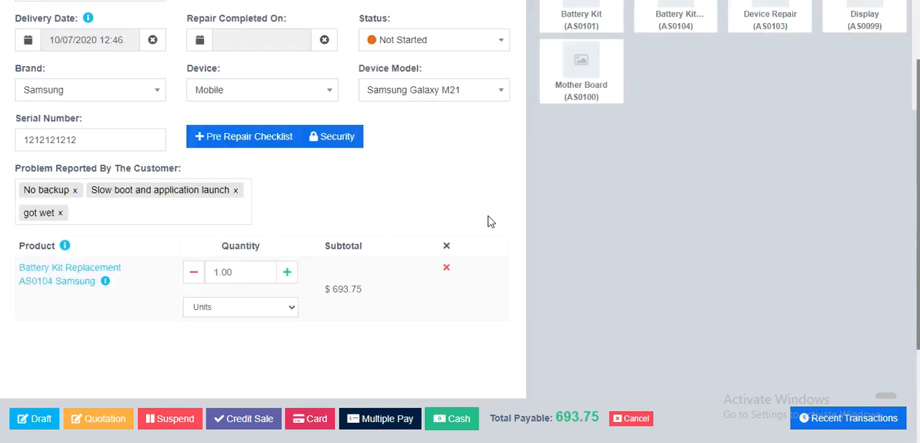